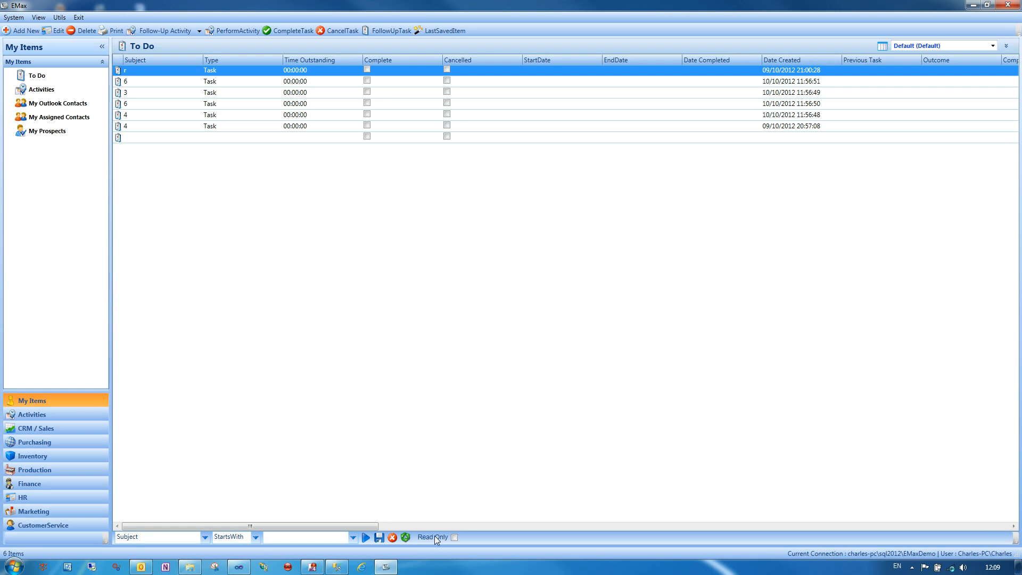
- Toggle the To Do list between read-only and editable several times, leaving it in read-only mode
{"action": "left_click", "coordinate": [454, 537]}
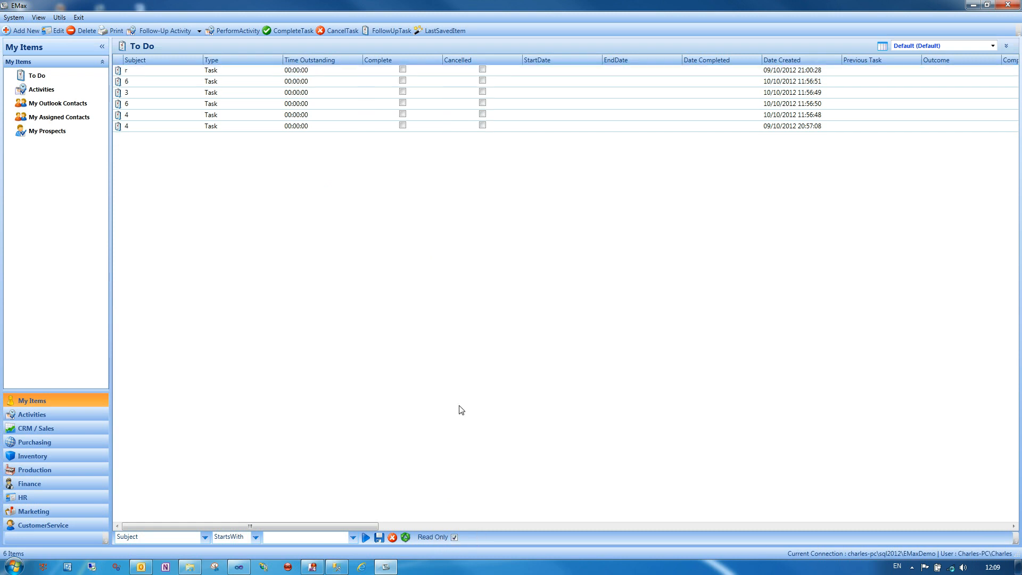
{"action": "left_click", "coordinate": [471, 539]}
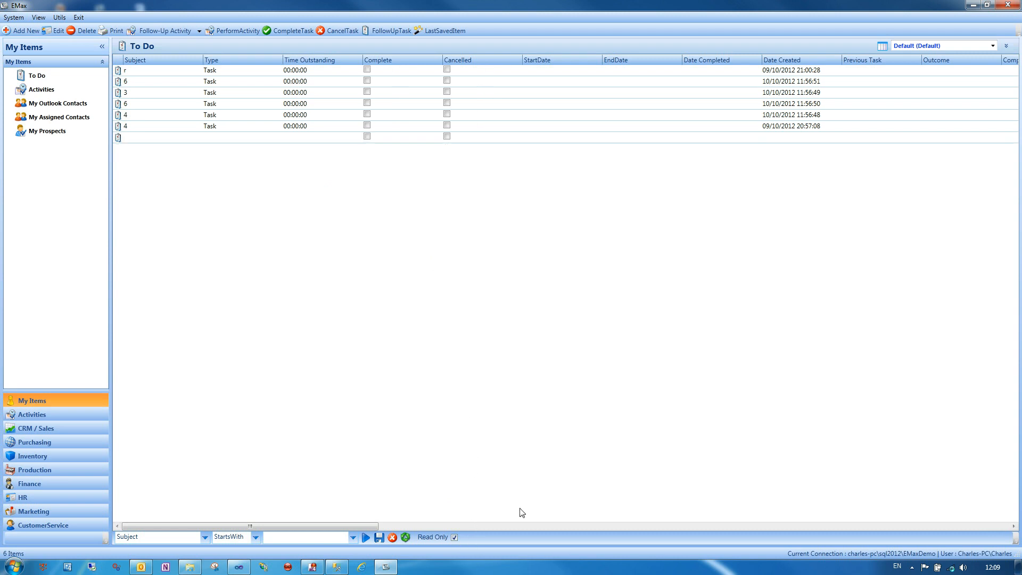
{"action": "right_click", "coordinate": [411, 297]}
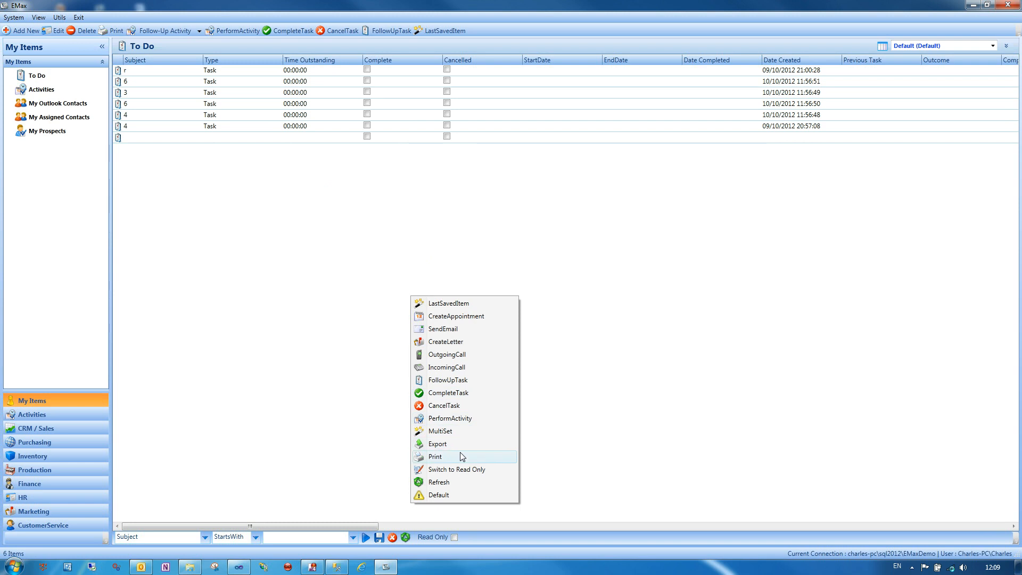
{"action": "left_click", "coordinate": [457, 473]}
{"action": "right_click", "coordinate": [446, 292]}
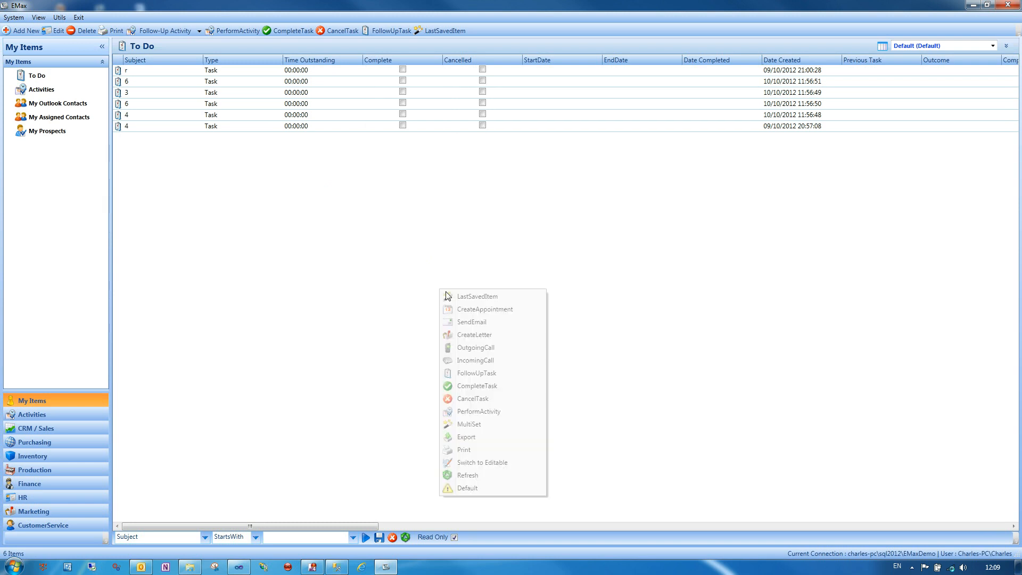
{"action": "left_click", "coordinate": [485, 463]}
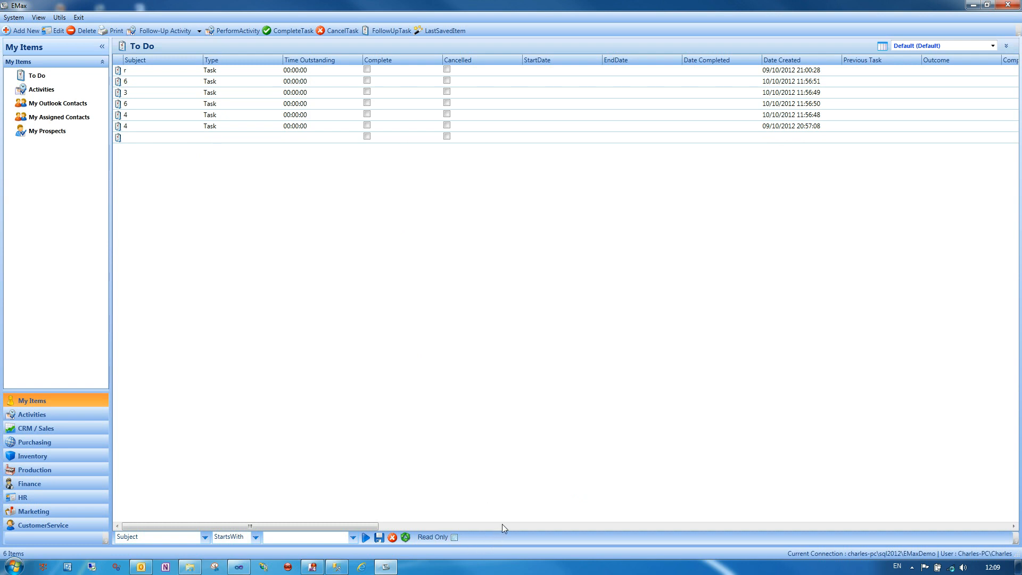
{"action": "left_click", "coordinate": [454, 537]}
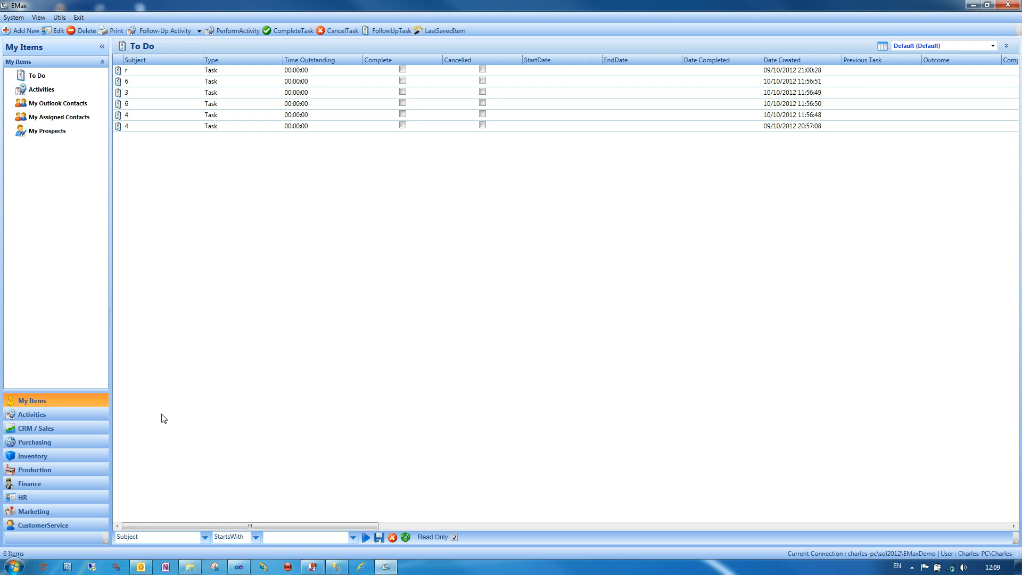
- Display the TA Transactions list of the HR module and view its columns
{"action": "left_click", "coordinate": [86, 503]}
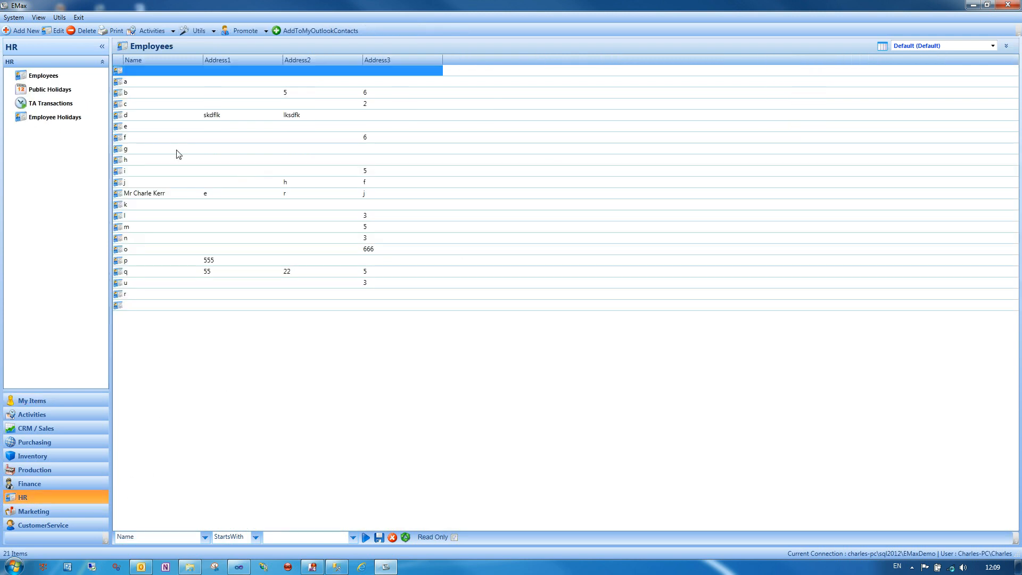
{"action": "left_click", "coordinate": [77, 105]}
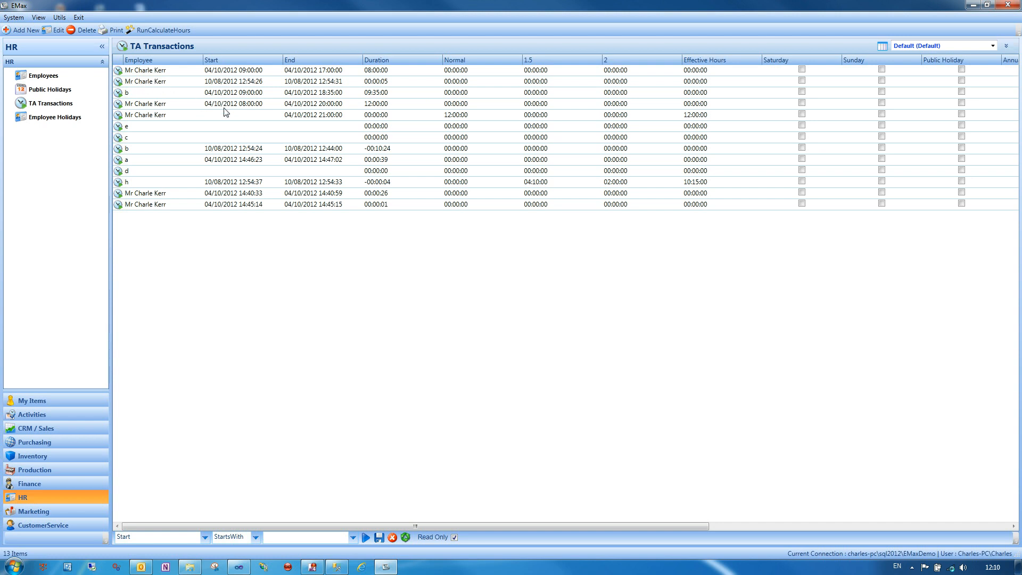
{"action": "left_click_drag", "start_coordinate": [524, 527], "coordinate": [379, 524]}
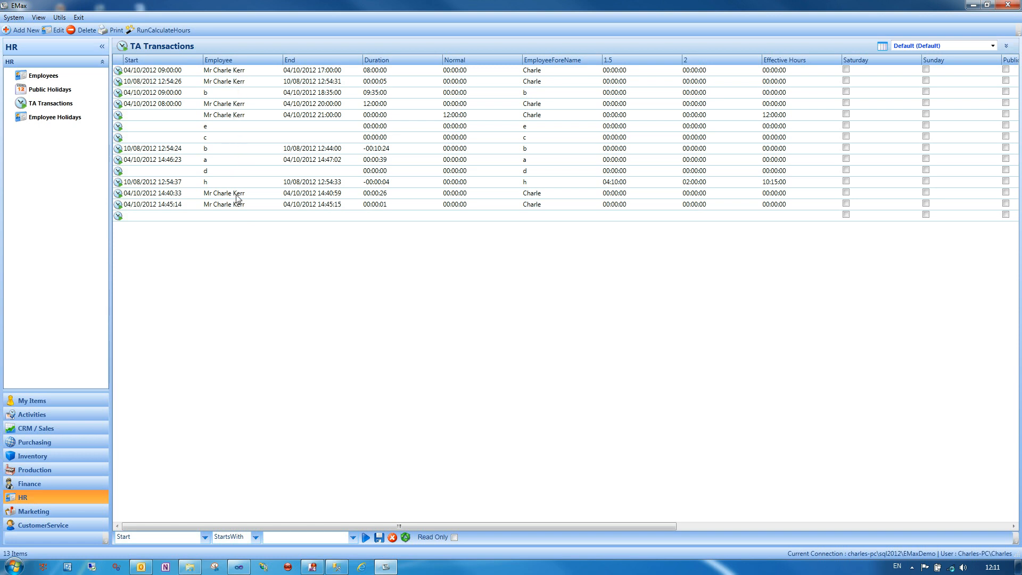
- Examine which Employee sub-fields can be added as columns to TA Transactions, and leave the column selection without saving
{"action": "right_click", "coordinate": [218, 64]}
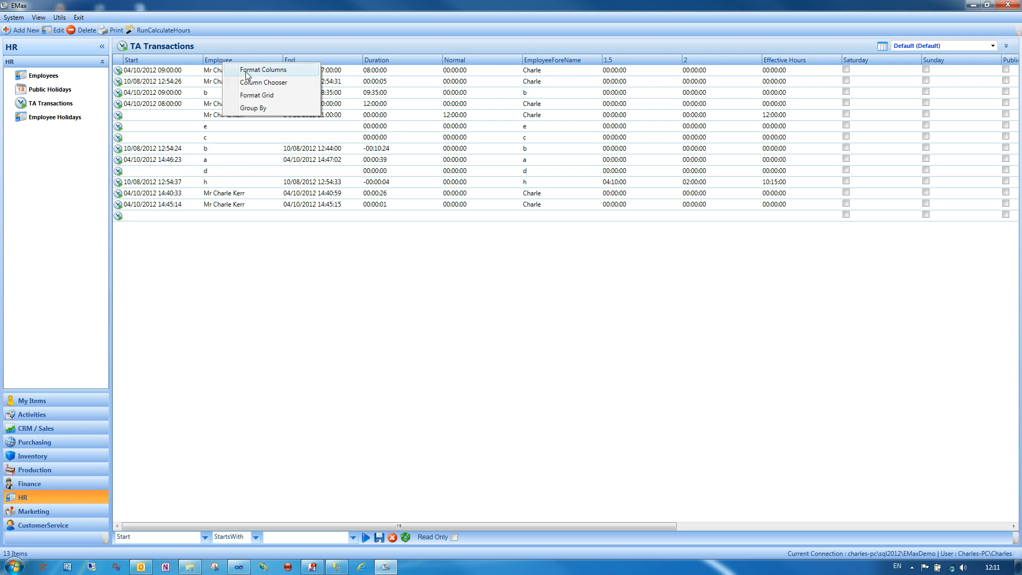
{"action": "left_click", "coordinate": [252, 79]}
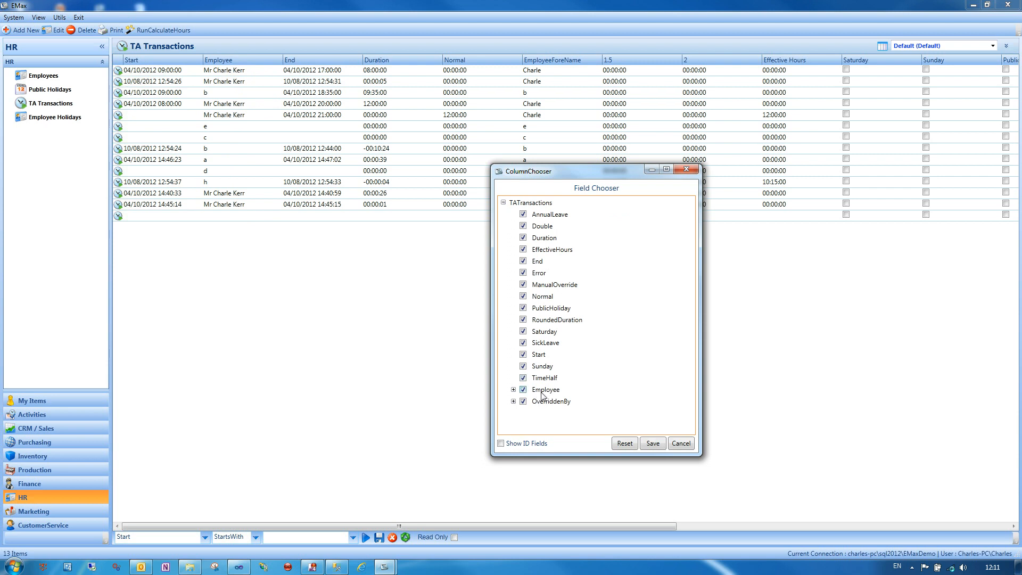
{"action": "left_click", "coordinate": [513, 389]}
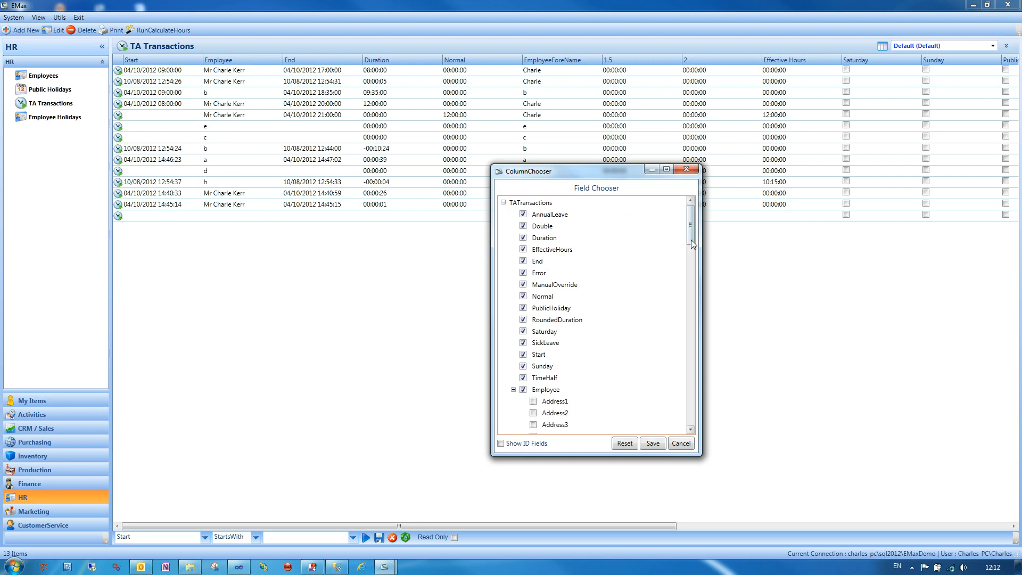
{"action": "left_click_drag", "start_coordinate": [690, 239], "coordinate": [689, 266]}
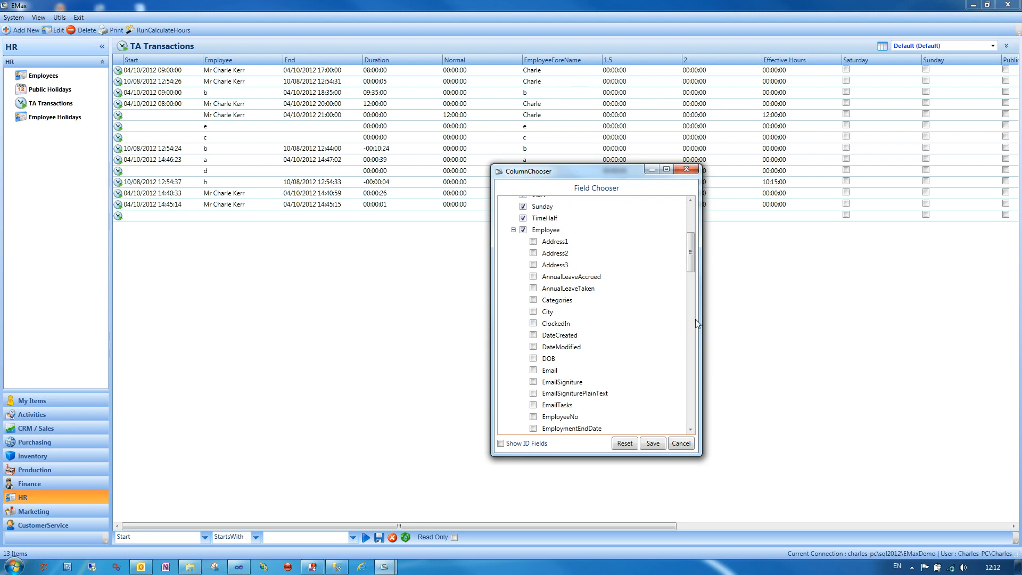
{"action": "left_click_drag", "start_coordinate": [688, 272], "coordinate": [680, 304]}
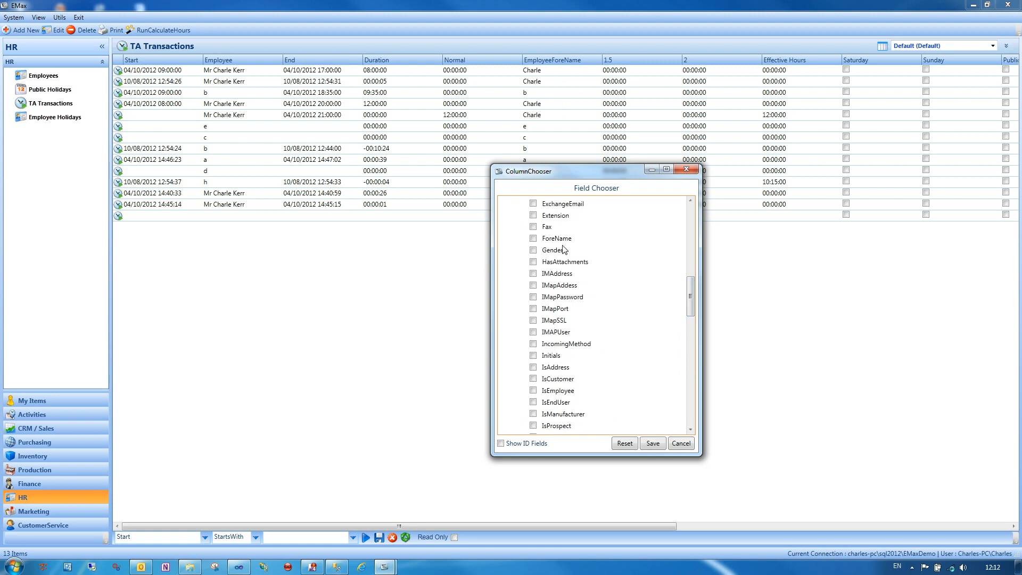
{"action": "left_click_drag", "start_coordinate": [691, 298], "coordinate": [692, 254]}
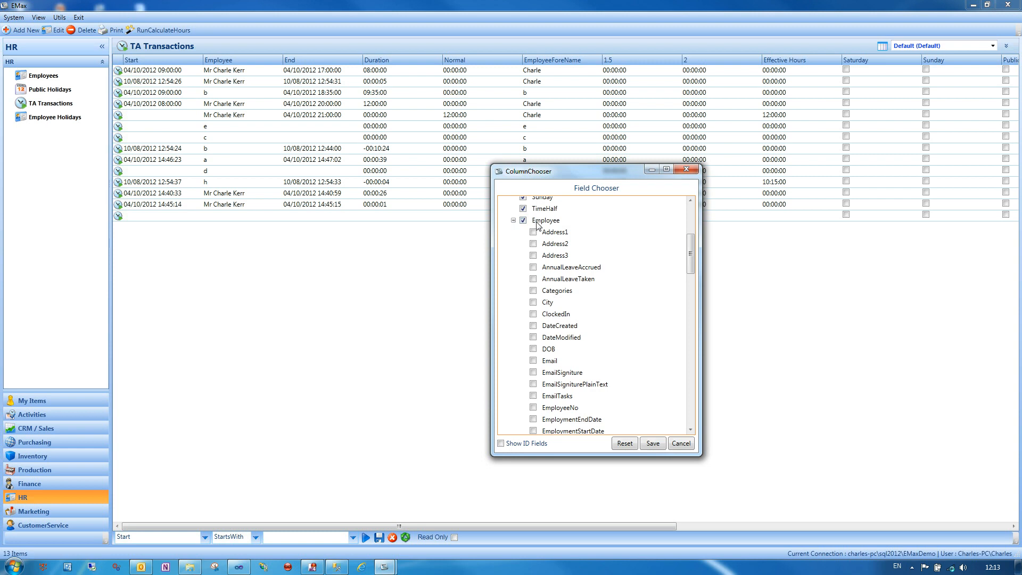
{"action": "left_click", "coordinate": [513, 220]}
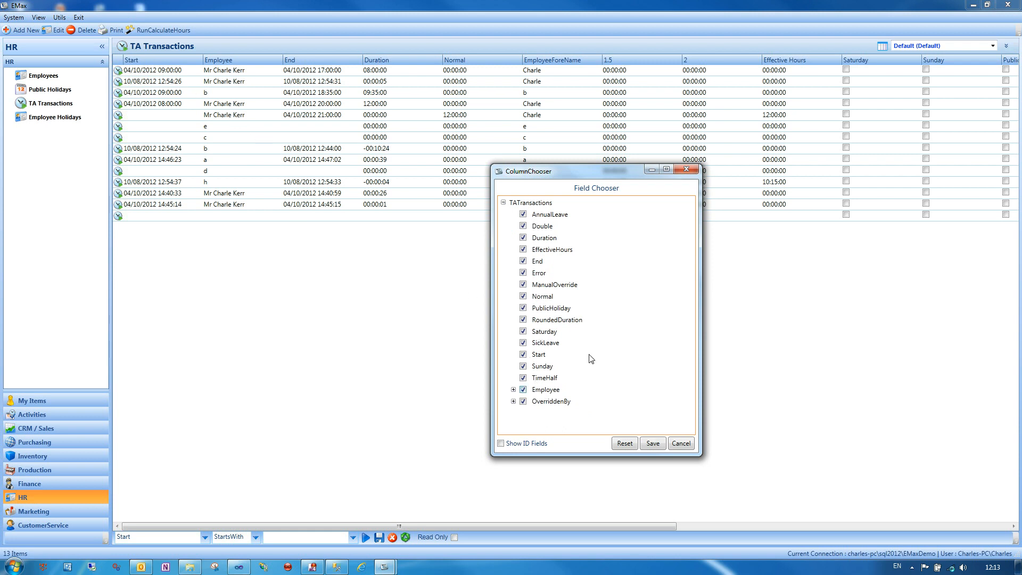
{"action": "left_click", "coordinate": [679, 445]}
- Start a new TA transaction in the blank row, leaving Start empty and choosing employee d
{"action": "left_click", "coordinate": [147, 219]}
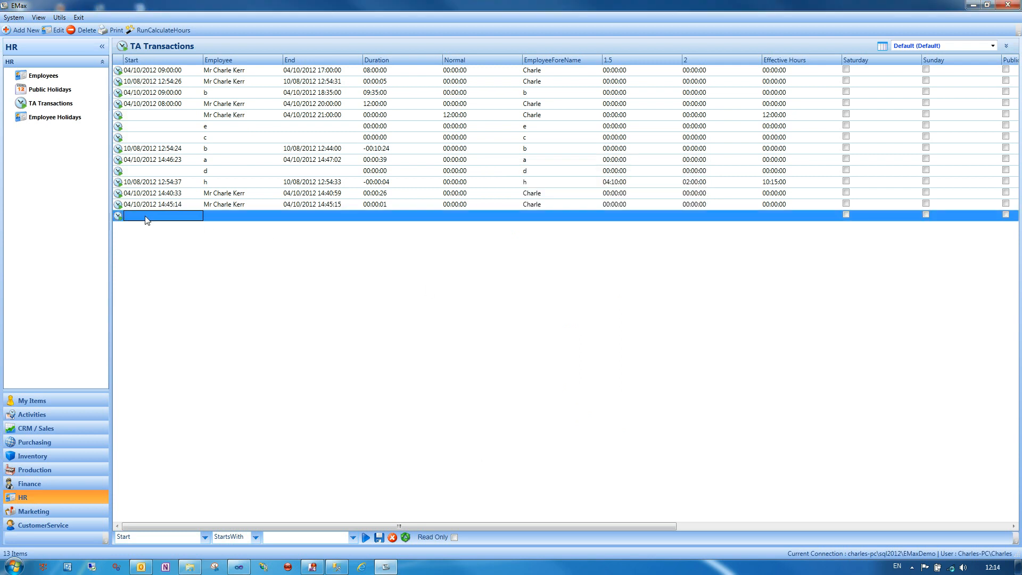
{"action": "left_click", "coordinate": [174, 218]}
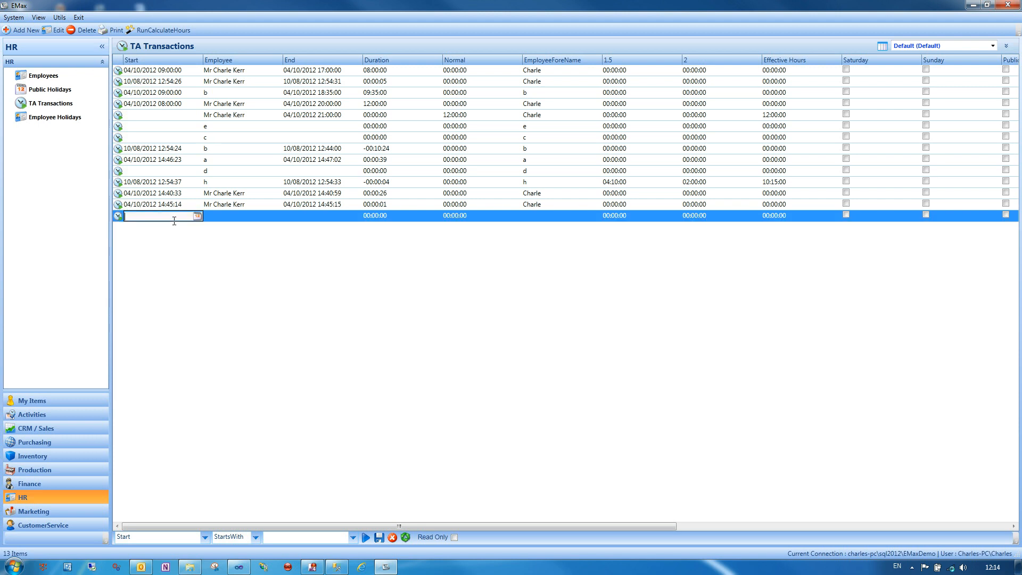
{"action": "key", "text": "Tab"}
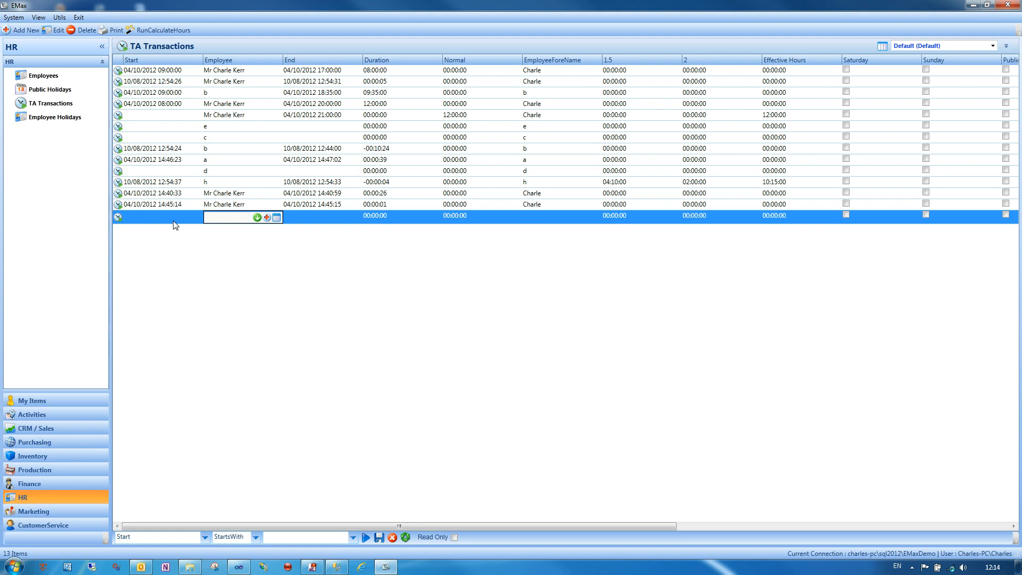
{"action": "key", "text": "alt+Down"}
{"action": "key", "text": "Down"}
{"action": "key", "text": "Down"}
{"action": "key", "text": "Down"}
{"action": "key", "text": "Down"}
{"action": "key", "text": "Down"}
{"action": "key", "text": "Return"}
{"action": "key", "text": "Tab"}
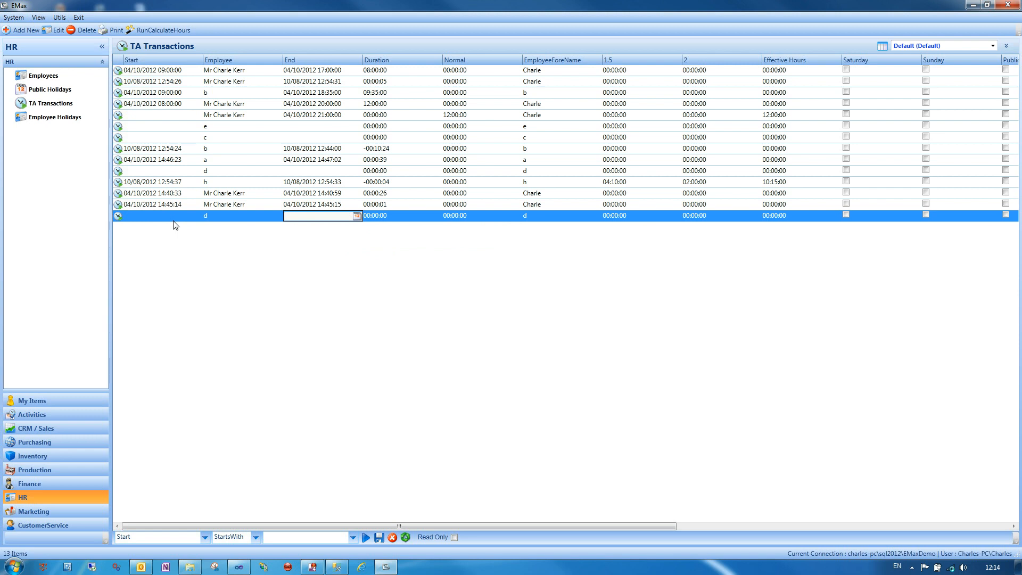
- Replace the new transaction's employee with the full-named employee titled Mr, and commit the row
{"action": "key", "text": "shift+Tab"}
{"action": "type", "text": "mr charles"}
{"action": "key", "text": "Down"}
{"action": "key", "text": "Return"}
{"action": "key", "text": "Tab"}
{"action": "key", "text": "Down"}
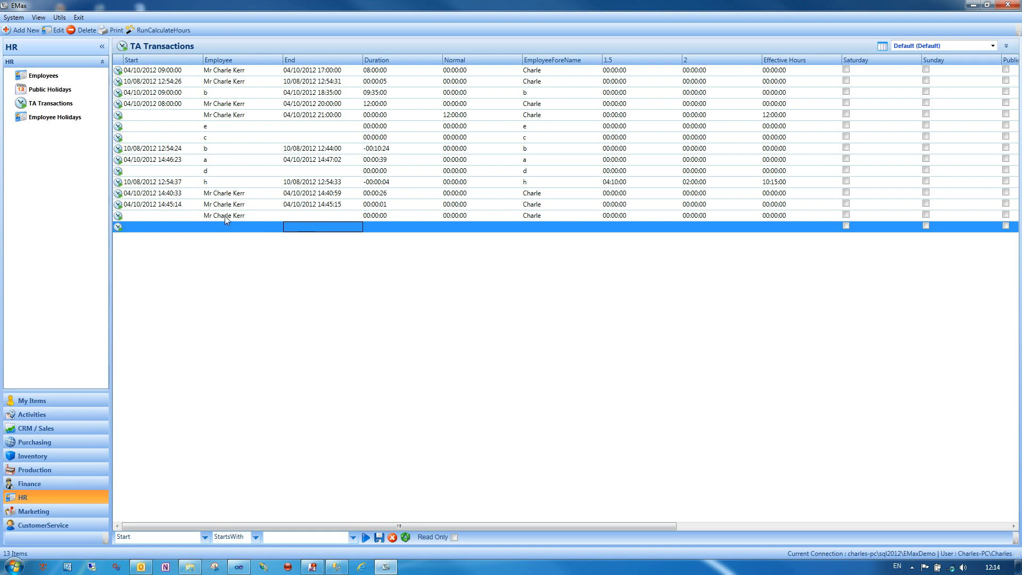
- Switch TA Transactions to read-only and back to editable, and compare the columns across the whole grid
{"action": "left_click", "coordinate": [551, 218]}
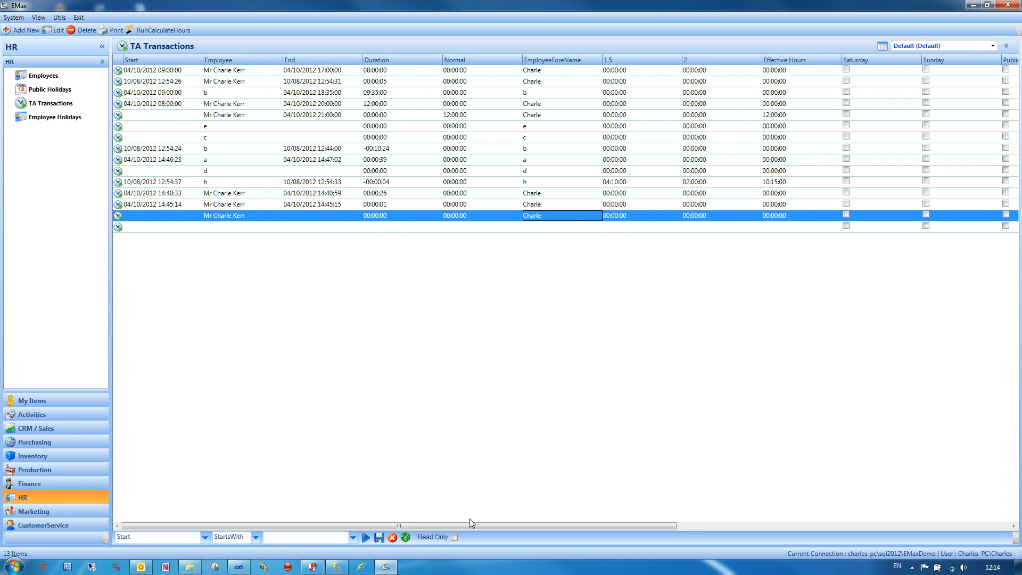
{"action": "left_click", "coordinate": [454, 537]}
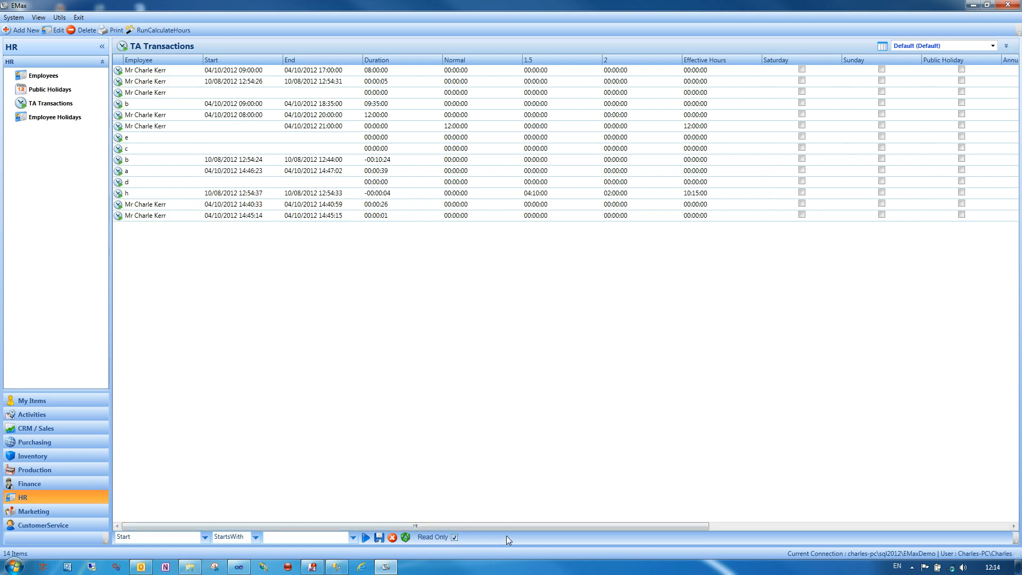
{"action": "key", "text": "space"}
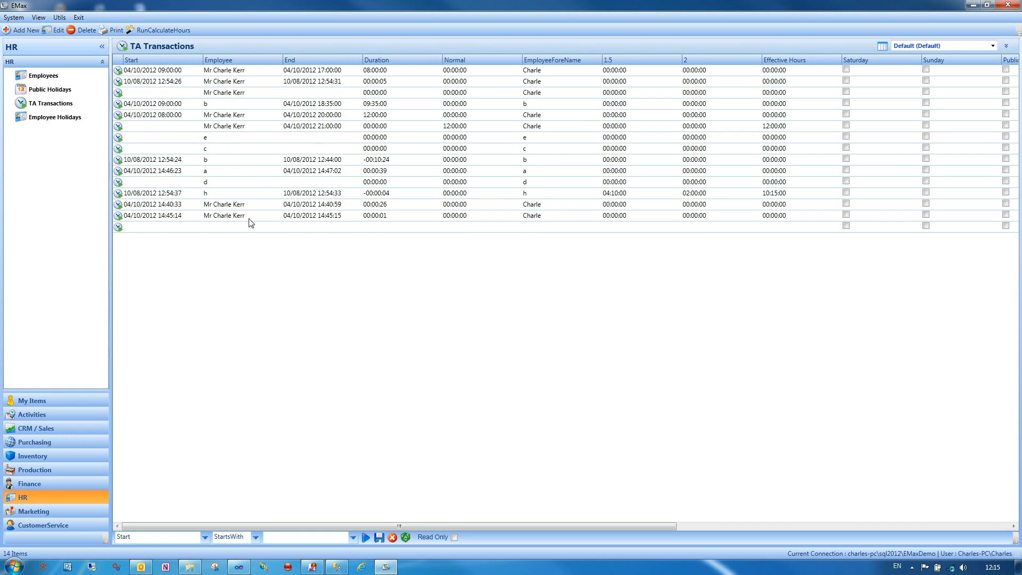
{"action": "left_click_drag", "start_coordinate": [369, 528], "coordinate": [686, 482]}
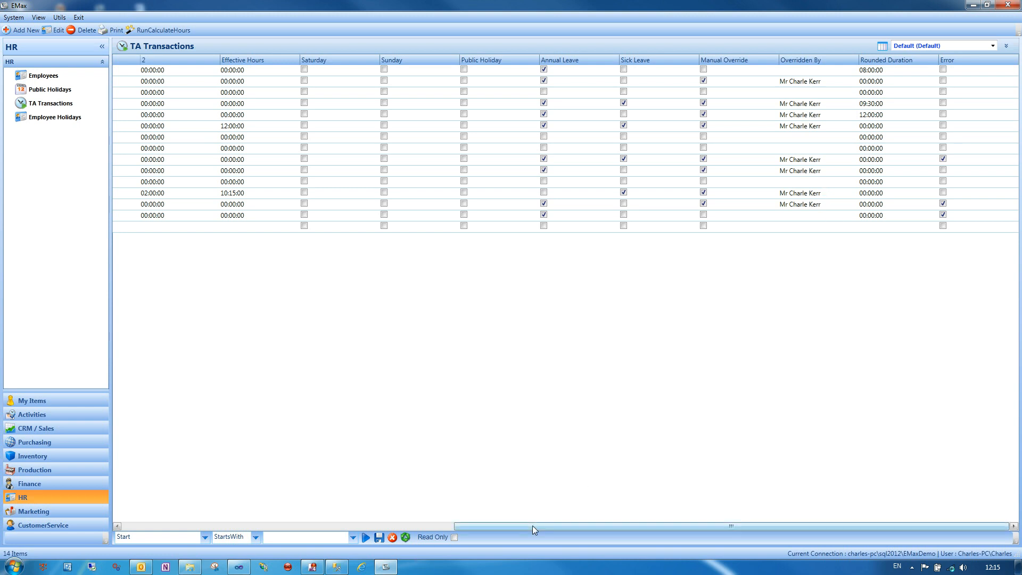
{"action": "left_click_drag", "start_coordinate": [532, 525], "coordinate": [201, 526]}
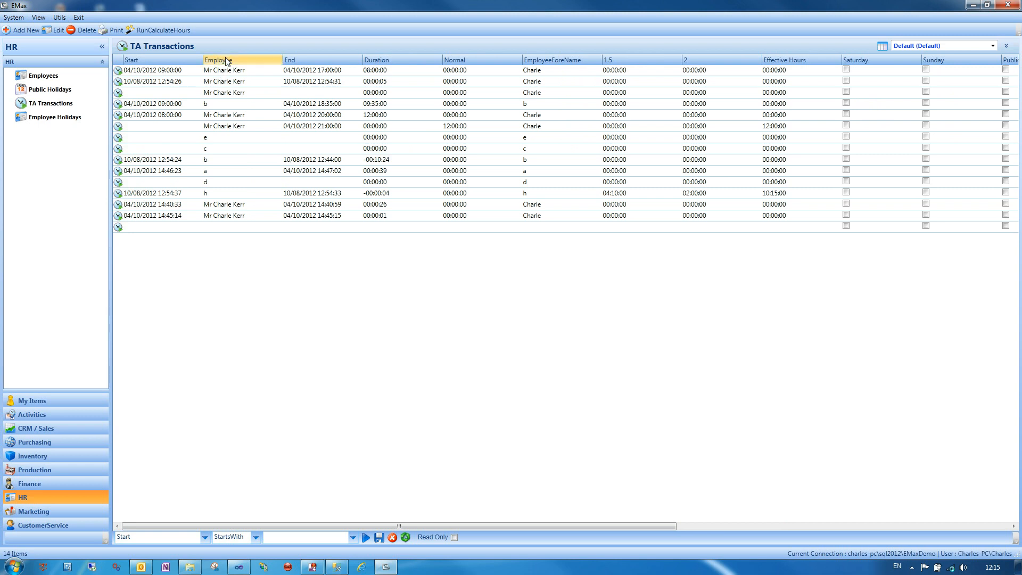
- Examine the fields offered as columns for the Employees list, and leave the column selection without saving
{"action": "left_click", "coordinate": [43, 76]}
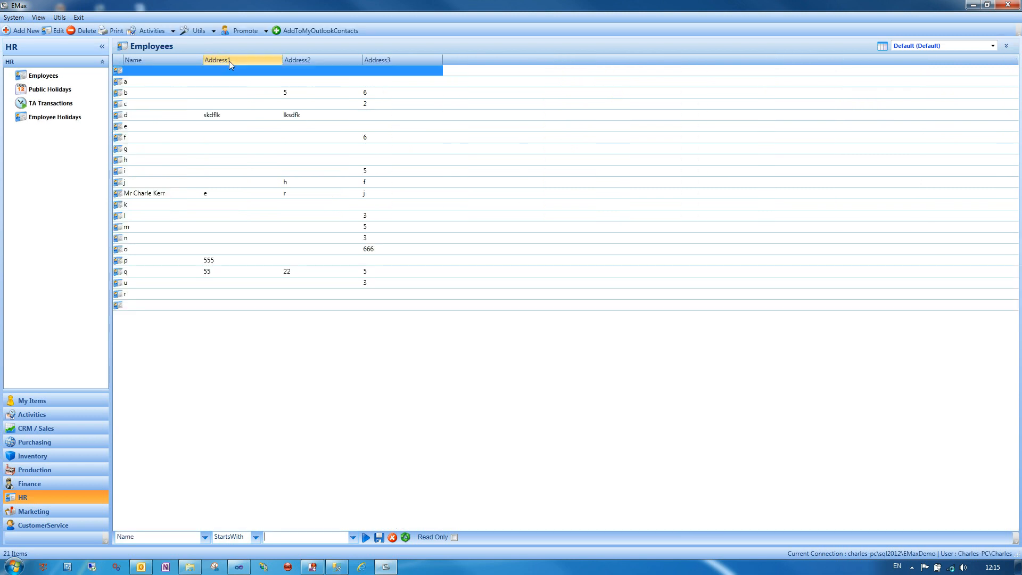
{"action": "right_click", "coordinate": [229, 61]}
{"action": "left_click", "coordinate": [256, 79]}
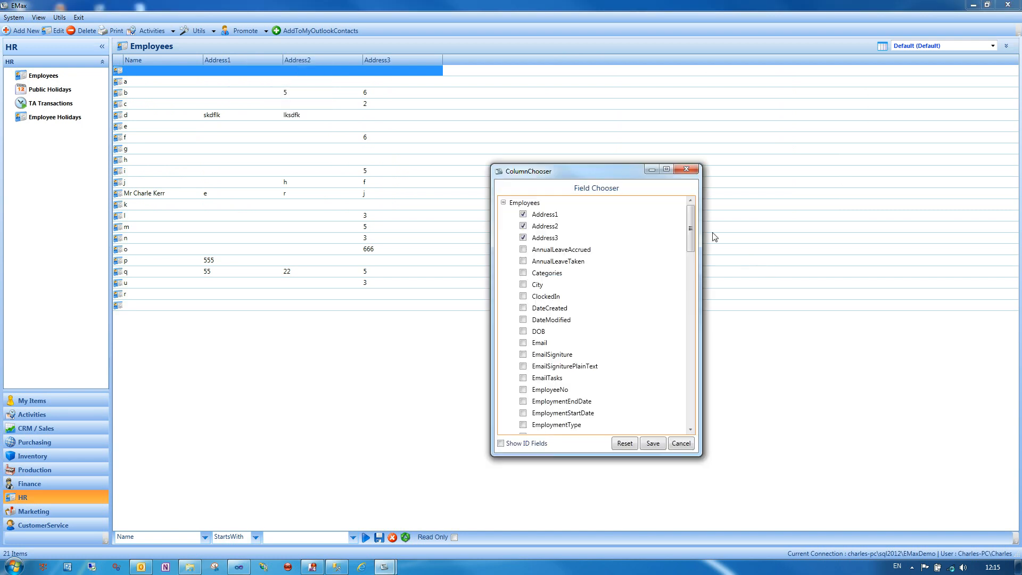
{"action": "mouse_move", "coordinate": [690, 227]}
{"action": "left_mouse_down"}
{"action": "mouse_move", "coordinate": [686, 359]}
{"action": "mouse_move", "coordinate": [685, 281]}
{"action": "mouse_move", "coordinate": [676, 324]}
{"action": "mouse_move", "coordinate": [686, 346]}
{"action": "mouse_move", "coordinate": [702, 221]}
{"action": "left_mouse_up"}
{"action": "left_click", "coordinate": [682, 444]}
- Return to TA Transactions and change the employee of the transaction assigned to d to j
{"action": "left_click", "coordinate": [53, 104]}
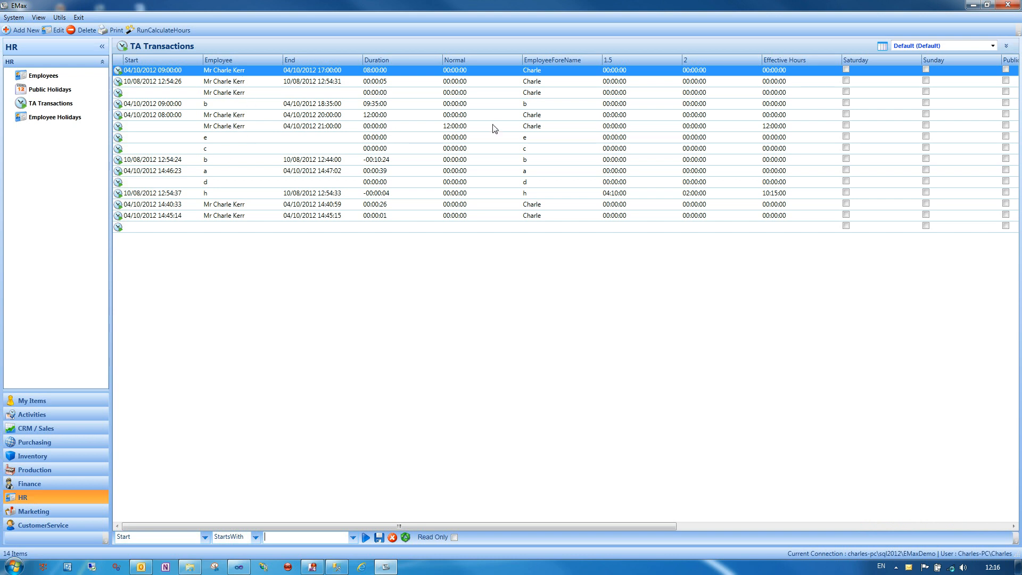
{"action": "left_click", "coordinate": [555, 131]}
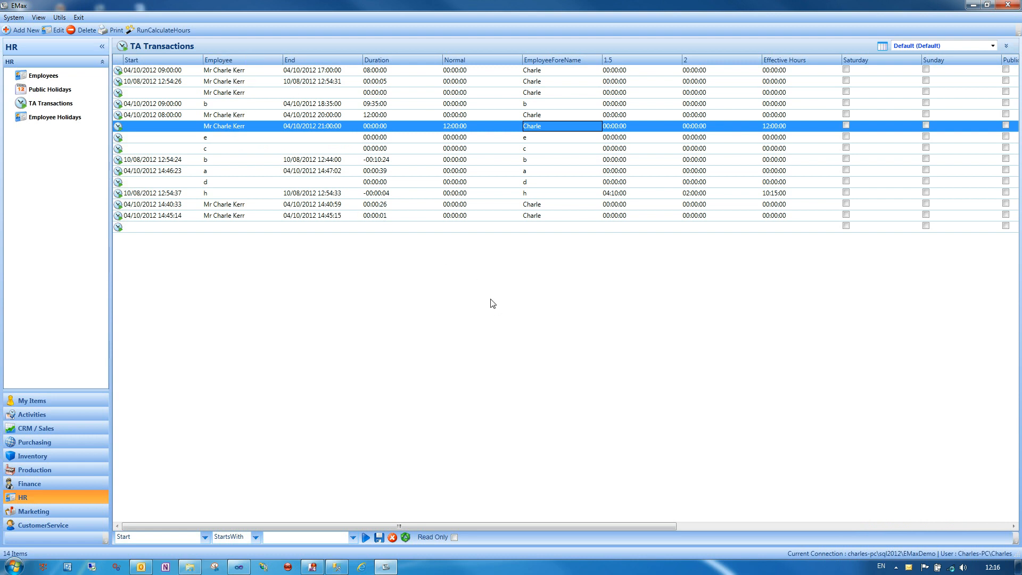
{"action": "left_click", "coordinate": [166, 216]}
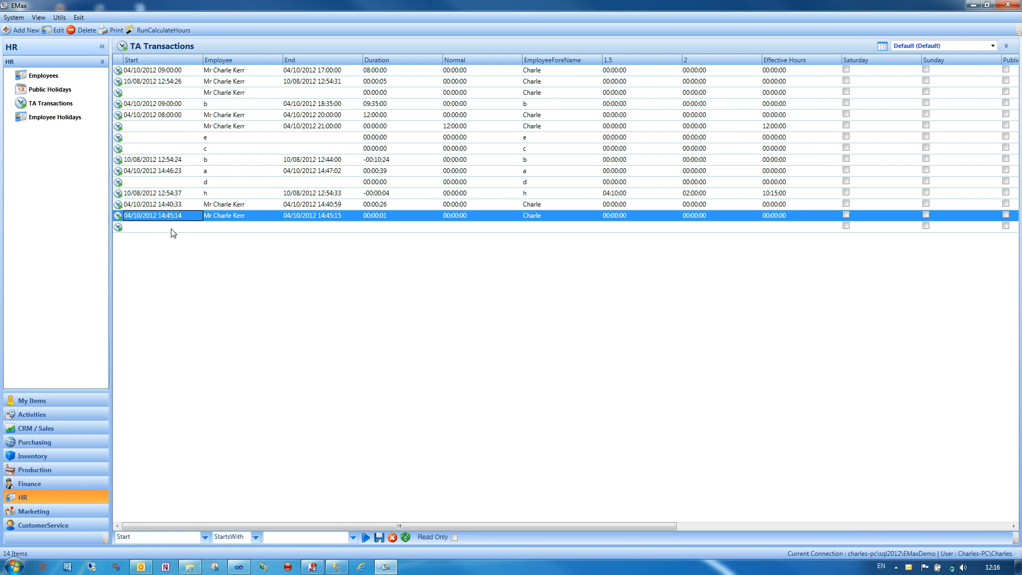
{"action": "left_click", "coordinate": [221, 183]}
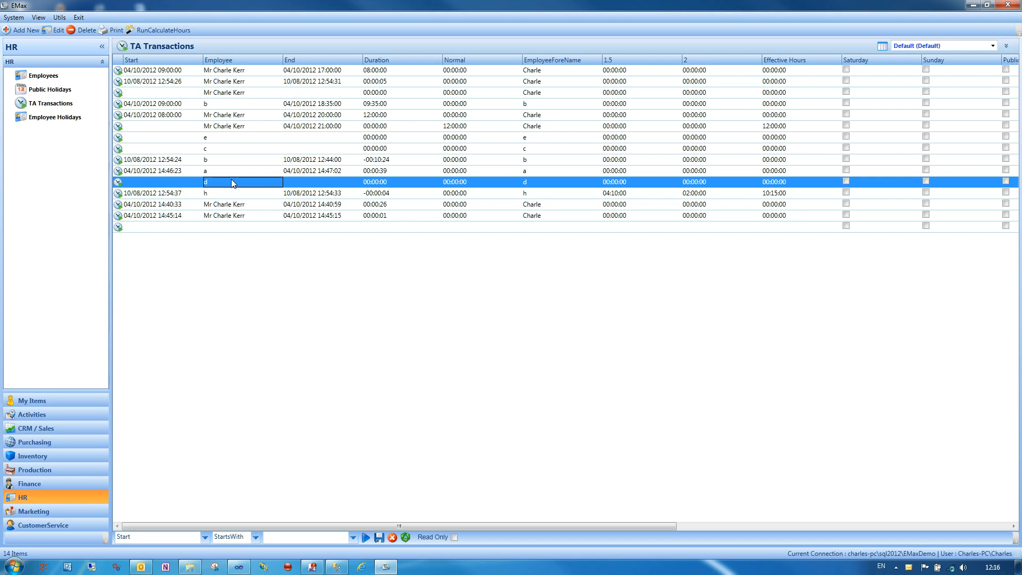
{"action": "left_click", "coordinate": [231, 181]}
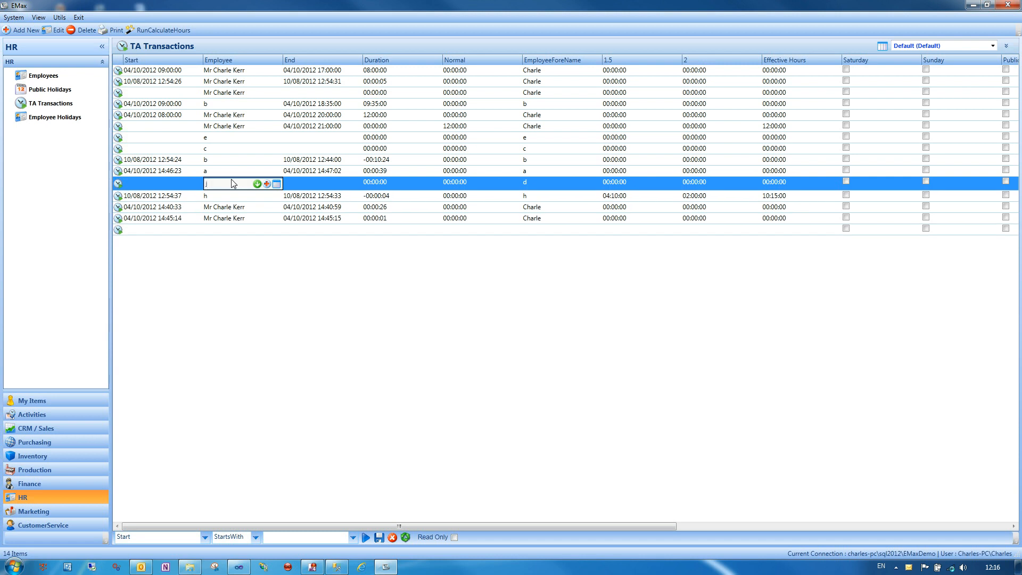
{"action": "key", "text": "Return"}
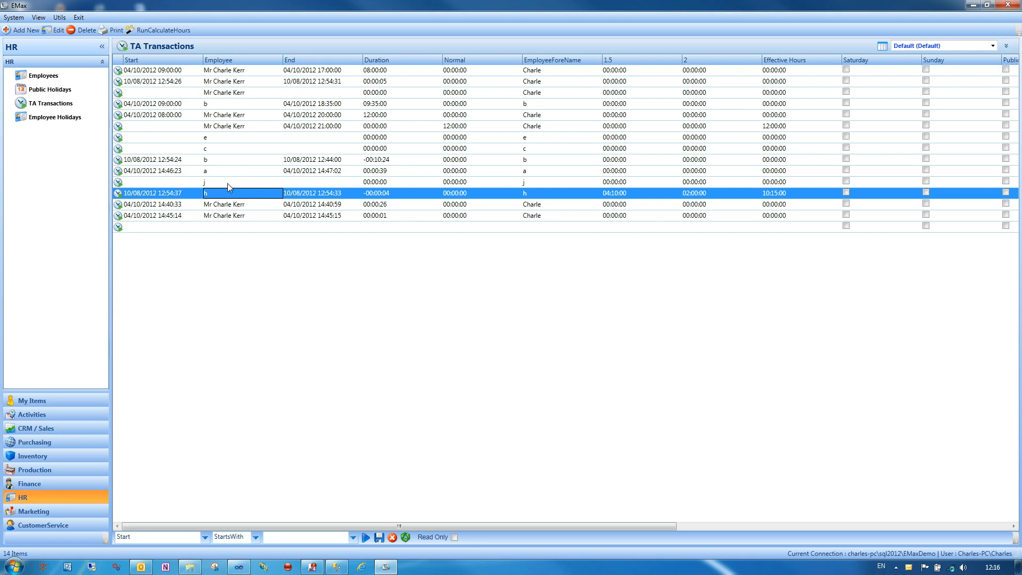
- Change the employee to j on the transaction starting 04/10/2012 14:46:23
{"action": "left_click", "coordinate": [234, 171]}
{"action": "type", "text": "j"}
{"action": "key", "text": "Tab"}
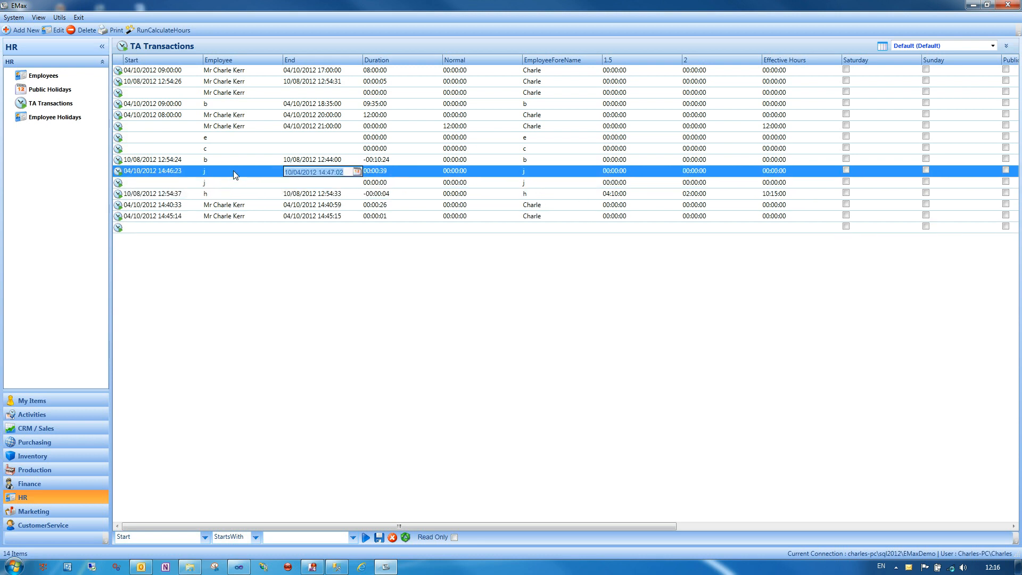
- Create a new sales order in CRM / Sales with Test Customer as the customer name
{"action": "key", "text": "Down"}
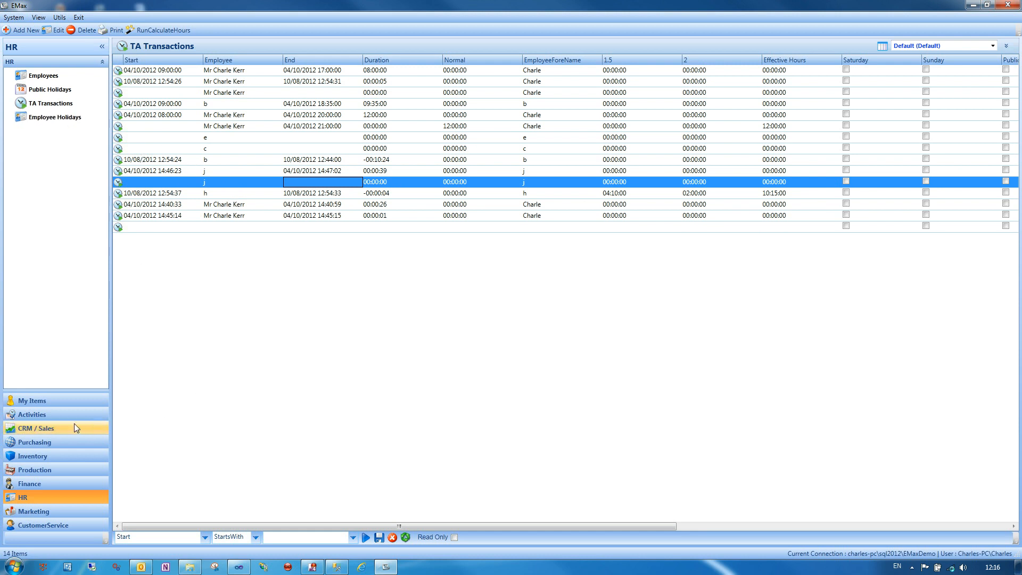
{"action": "left_click", "coordinate": [46, 428]}
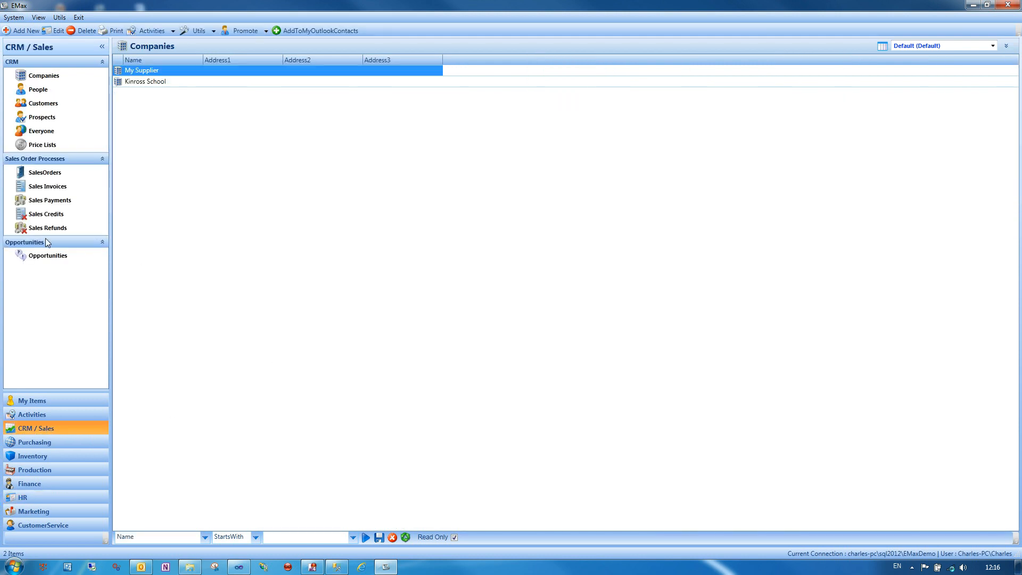
{"action": "left_click", "coordinate": [48, 175]}
{"action": "left_click", "coordinate": [348, 181]}
{"action": "left_click", "coordinate": [368, 180]}
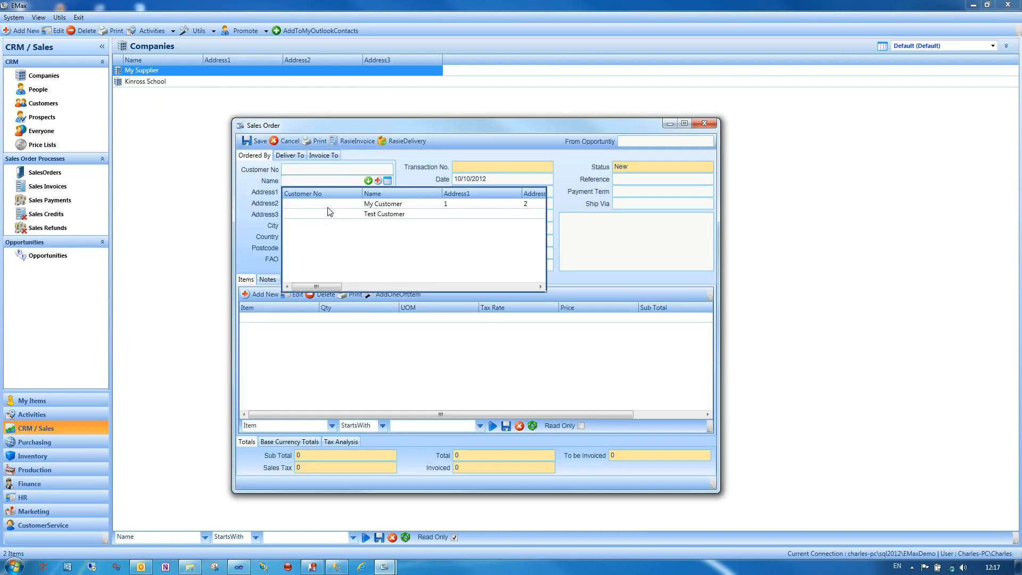
{"action": "left_click", "coordinate": [372, 215]}
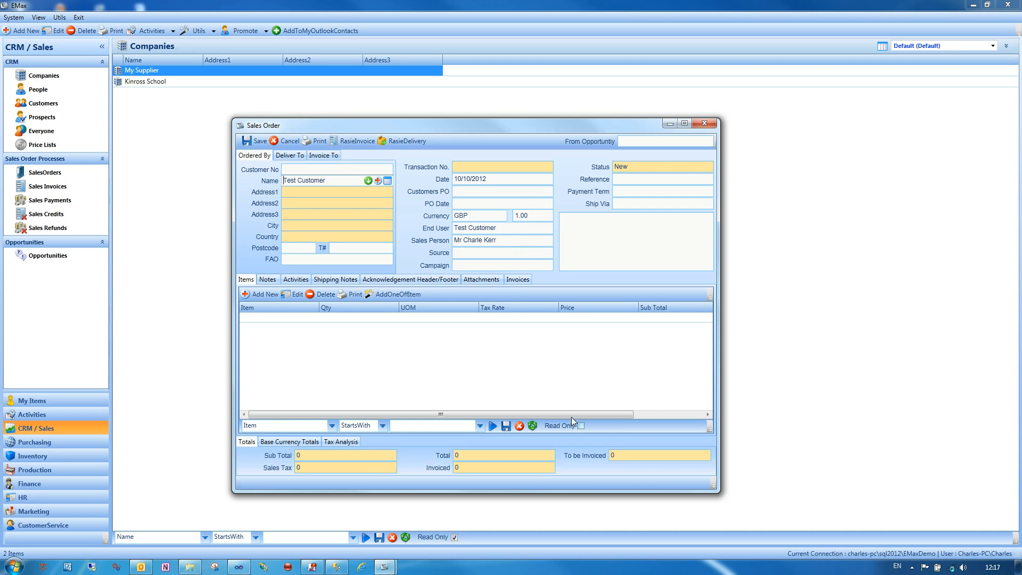
{"action": "key", "text": "F4"}
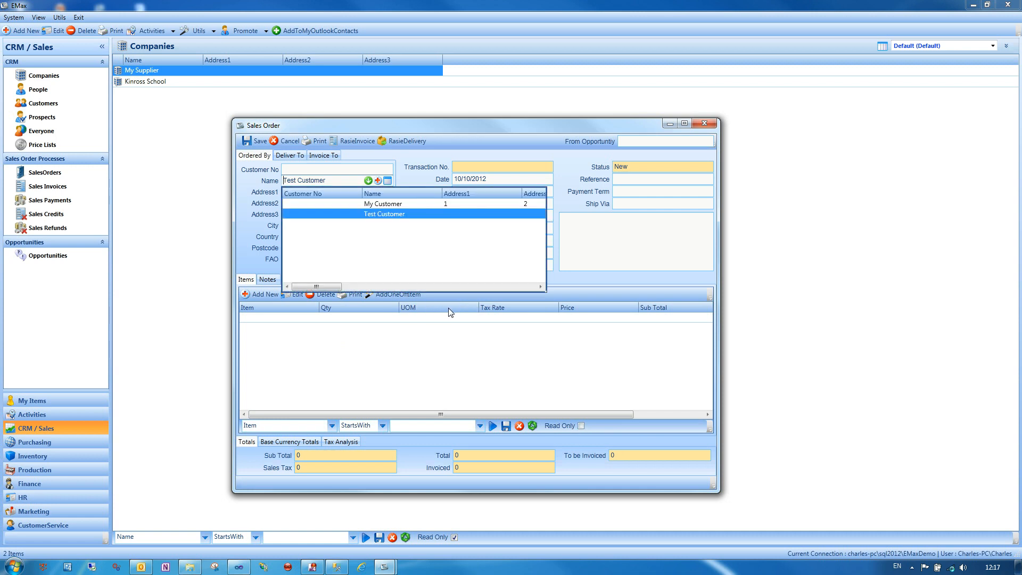
{"action": "key", "text": "Return"}
- Turn off the filter toolbar in the grid format of the sales order's items
{"action": "right_click", "coordinate": [450, 312]}
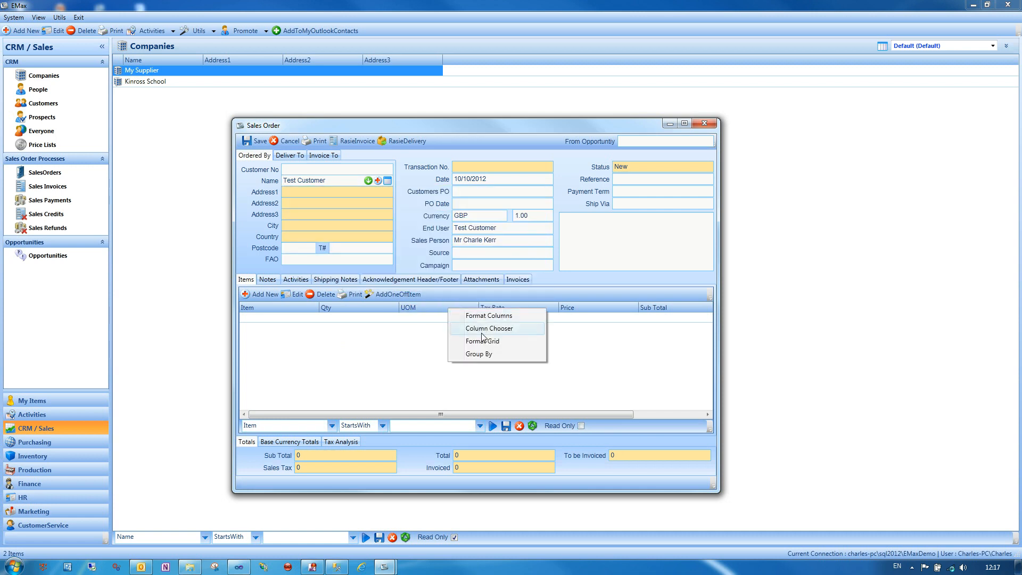
{"action": "left_click", "coordinate": [463, 341]}
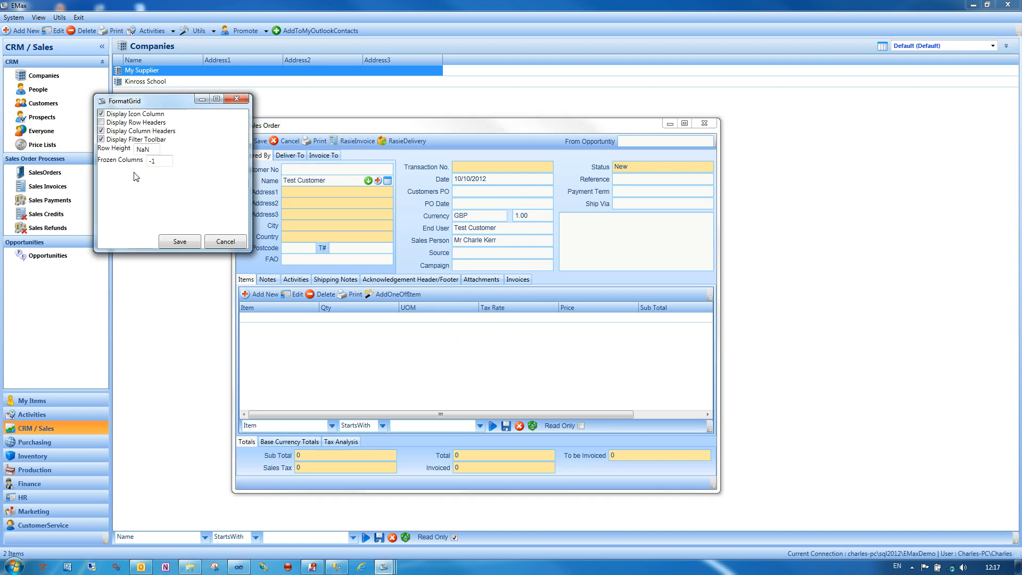
{"action": "left_click", "coordinate": [101, 139]}
{"action": "left_click", "coordinate": [178, 241]}
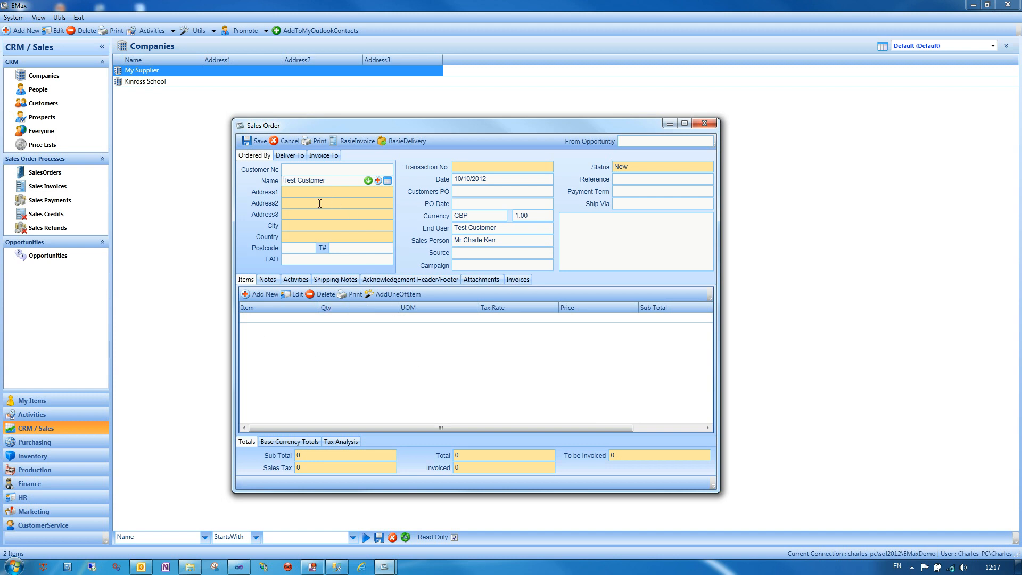
- Enter Sales Item with quantity 56 as the first line directly in the items grid
{"action": "left_click", "coordinate": [272, 317]}
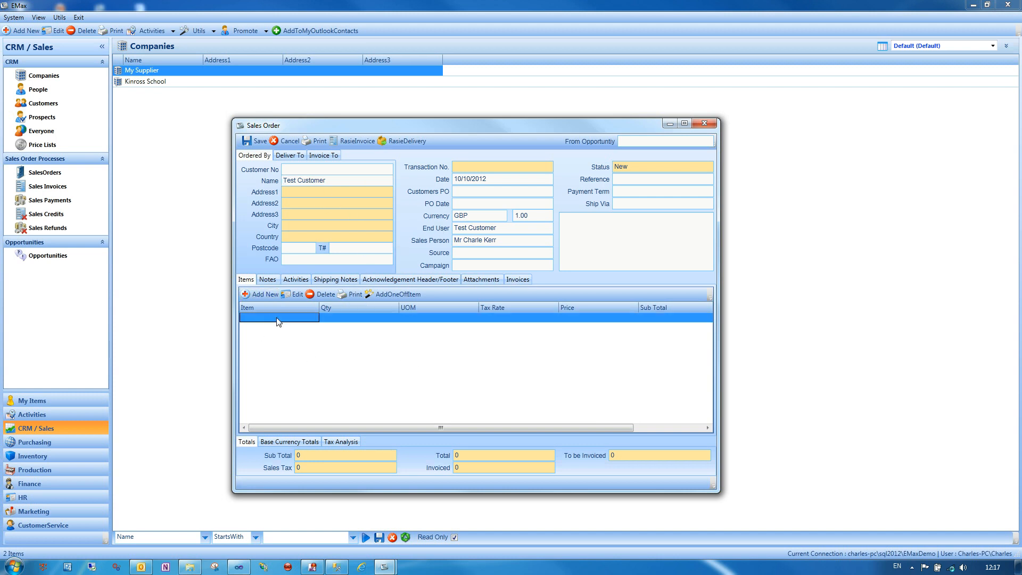
{"action": "type", "text": "sales"}
{"action": "key", "text": "Down"}
{"action": "key", "text": "Return"}
{"action": "key", "text": "Tab"}
{"action": "type", "text": "56"}
{"action": "key", "text": "Tab"}
- Set the line's price to 6, commit the line and save the sales order
{"action": "key", "text": "Tab"}
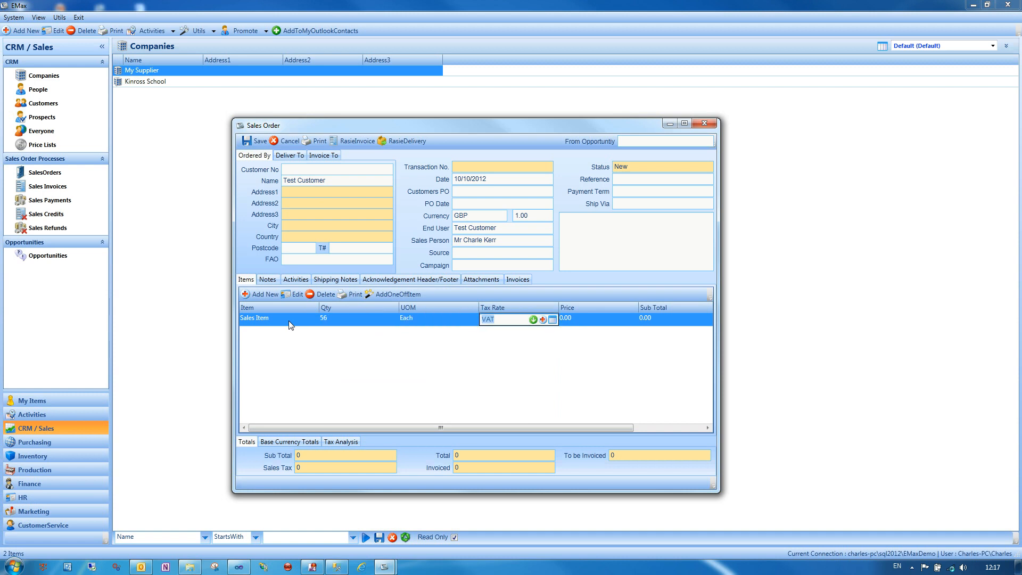
{"action": "key", "text": "Tab"}
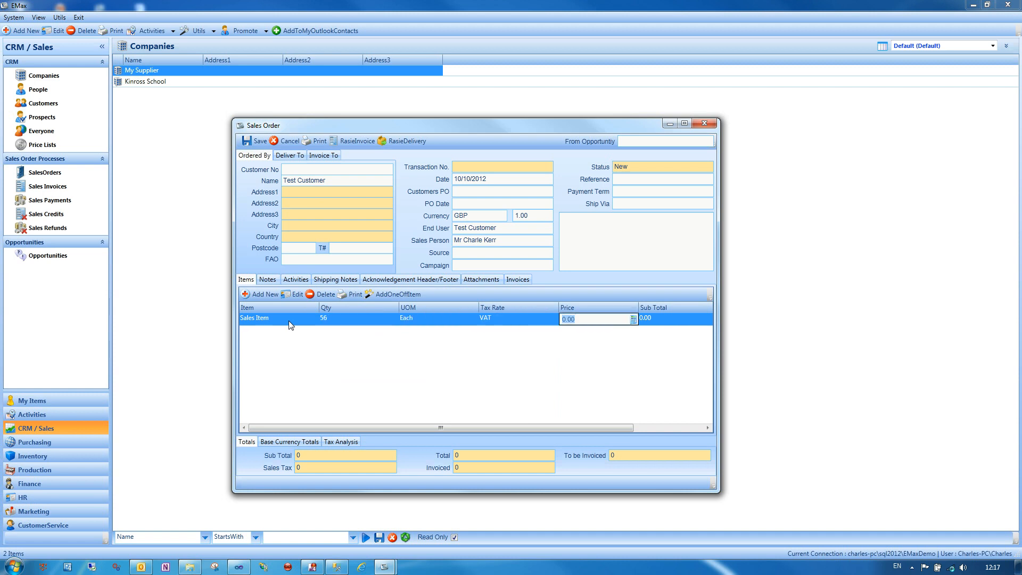
{"action": "type", "text": "6"}
{"action": "key", "text": "Tab"}
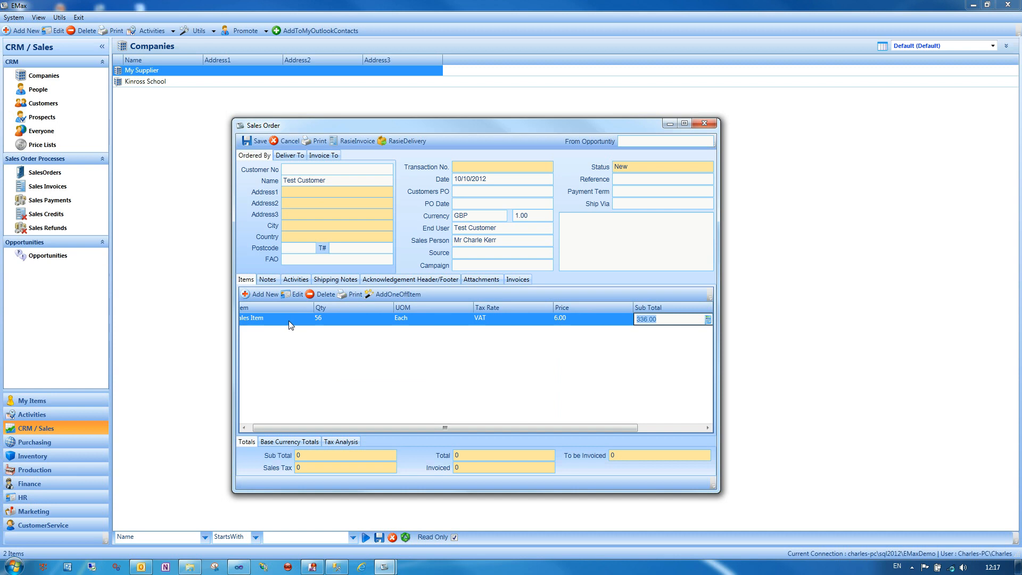
{"action": "key", "text": "Tab"}
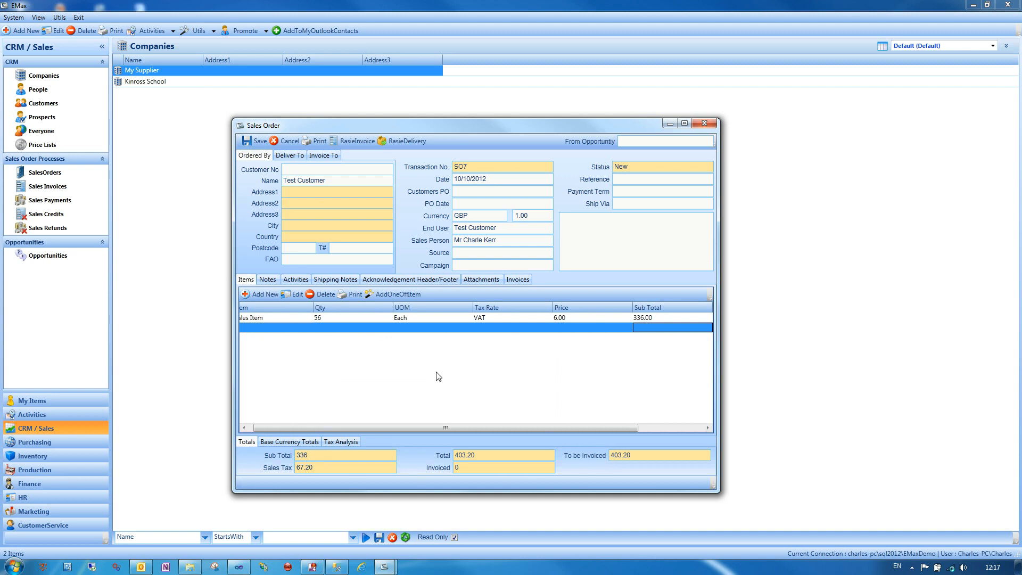
{"action": "left_click", "coordinate": [256, 142]}
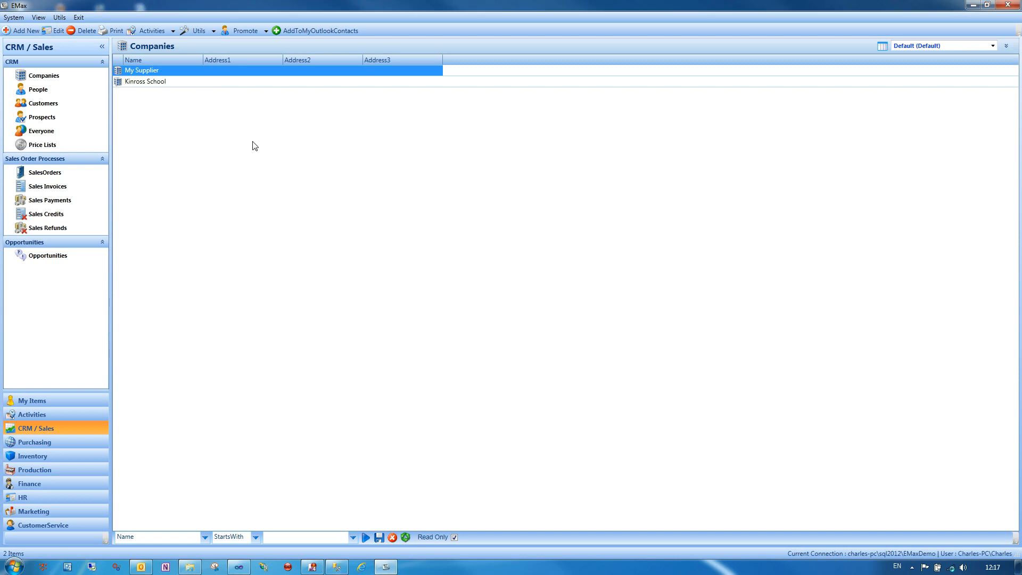
- Show the list of sales orders and examine its sales tax, sub total and total columns
{"action": "left_click", "coordinate": [45, 173]}
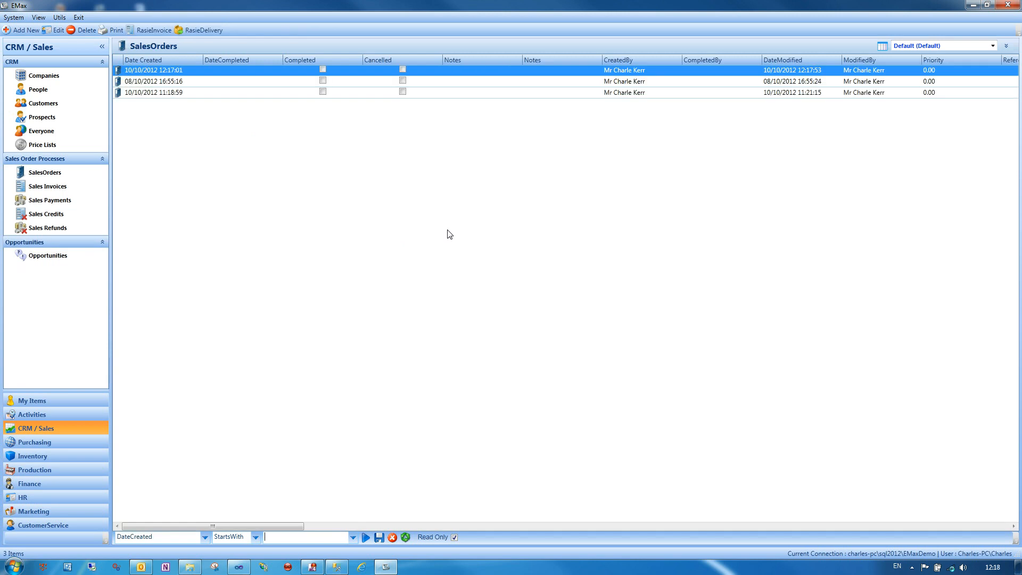
{"action": "left_click", "coordinate": [647, 94]}
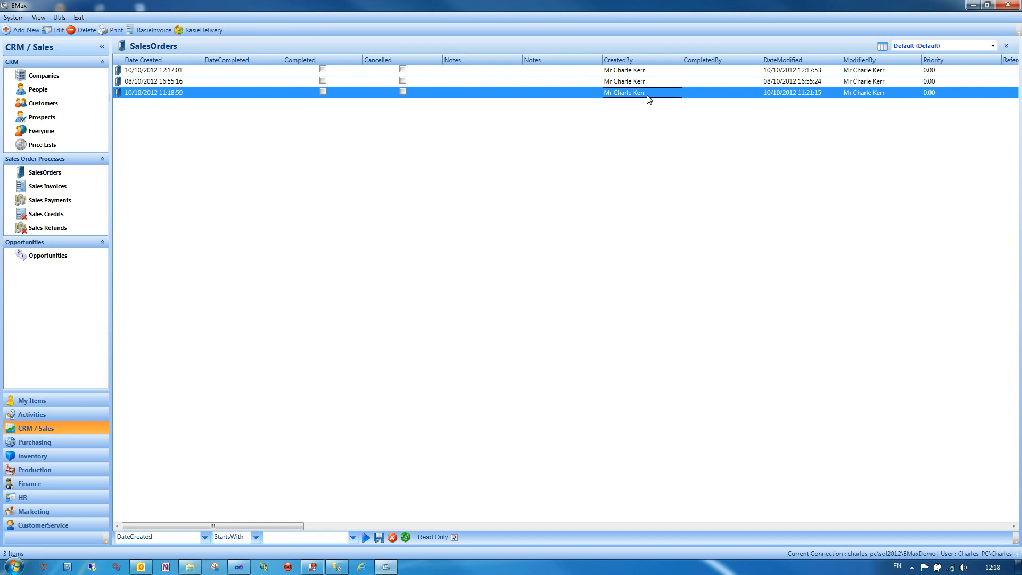
{"action": "left_click_drag", "start_coordinate": [289, 527], "coordinate": [522, 525]}
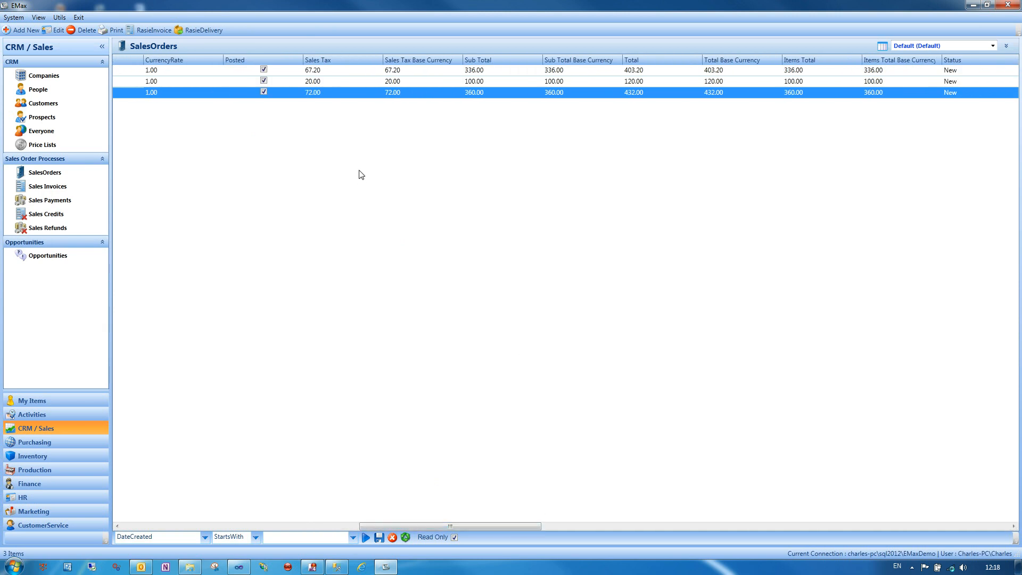
- Create another sales order and switch its items grid to read-only
{"action": "left_click", "coordinate": [46, 174]}
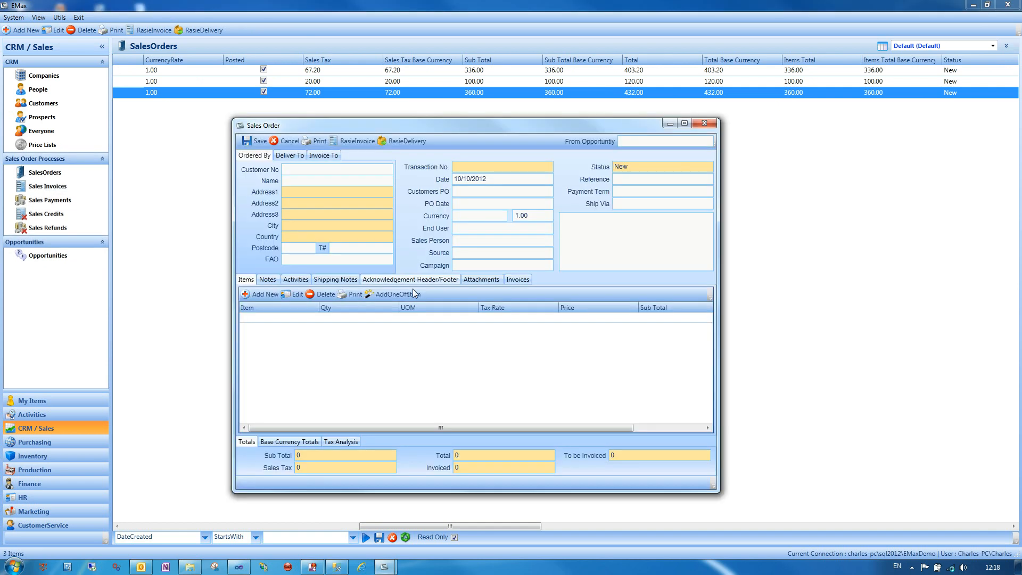
{"action": "right_click", "coordinate": [391, 357]}
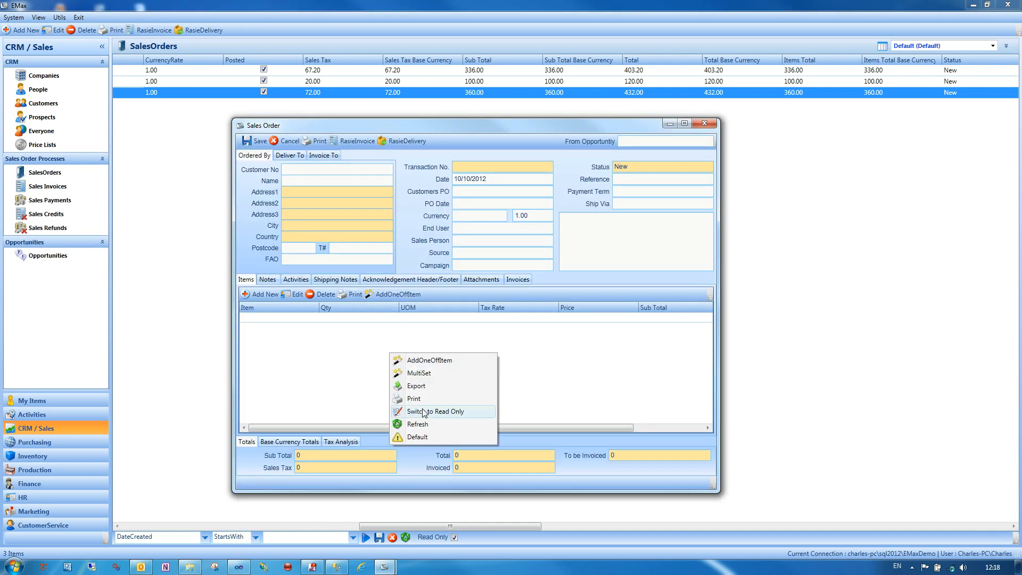
{"action": "left_click", "coordinate": [423, 411]}
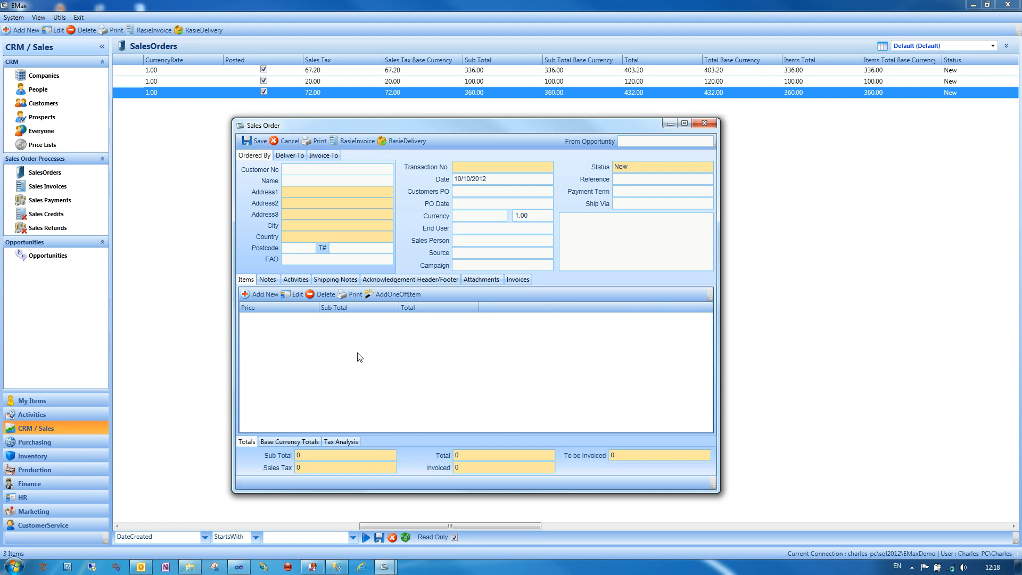
- Try to add an item without a customer, and choose Test Customer as the order's customer
{"action": "left_click", "coordinate": [261, 296]}
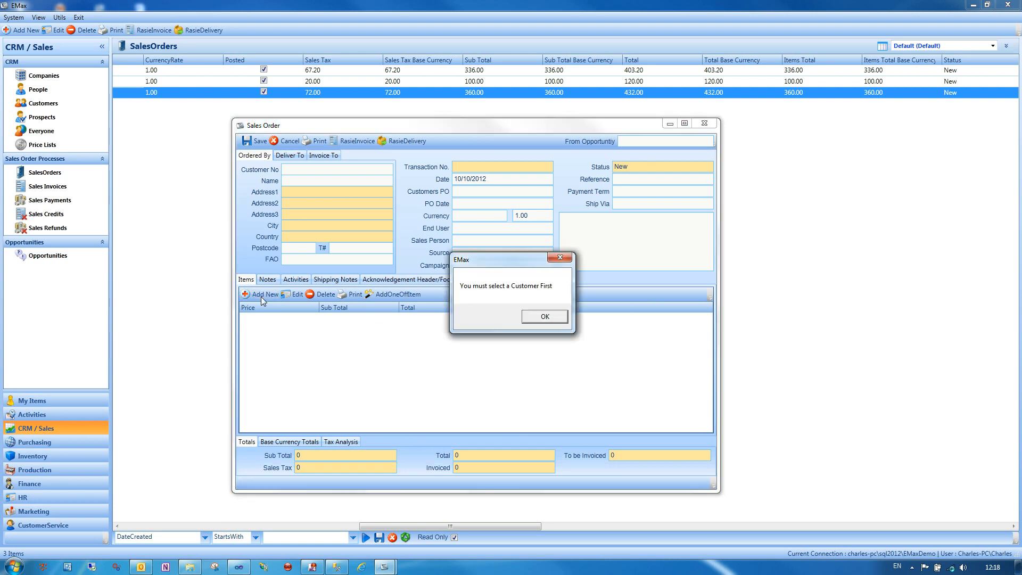
{"action": "left_click", "coordinate": [560, 318]}
{"action": "left_click", "coordinate": [368, 181]}
{"action": "left_click", "coordinate": [369, 181]}
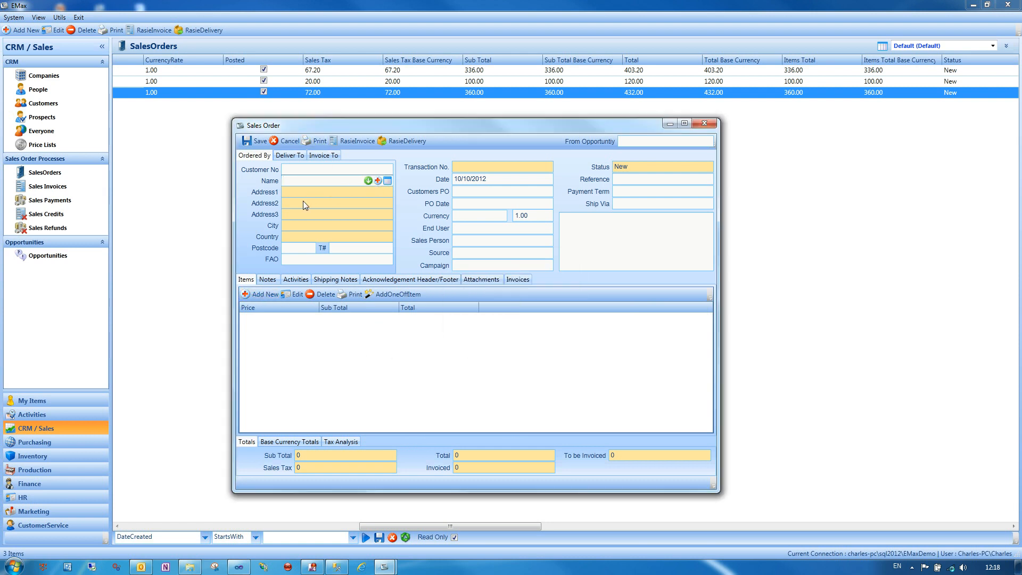
{"action": "left_click", "coordinate": [380, 217]}
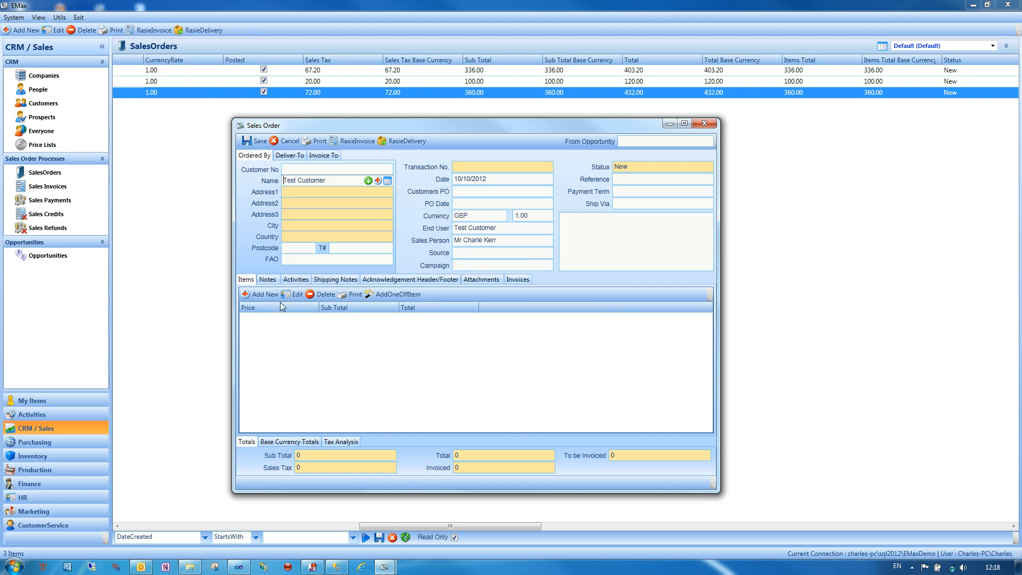
- Add an order item through its own form, choosing Sales Item with quantity 6 and price 6
{"action": "left_click", "coordinate": [258, 295]}
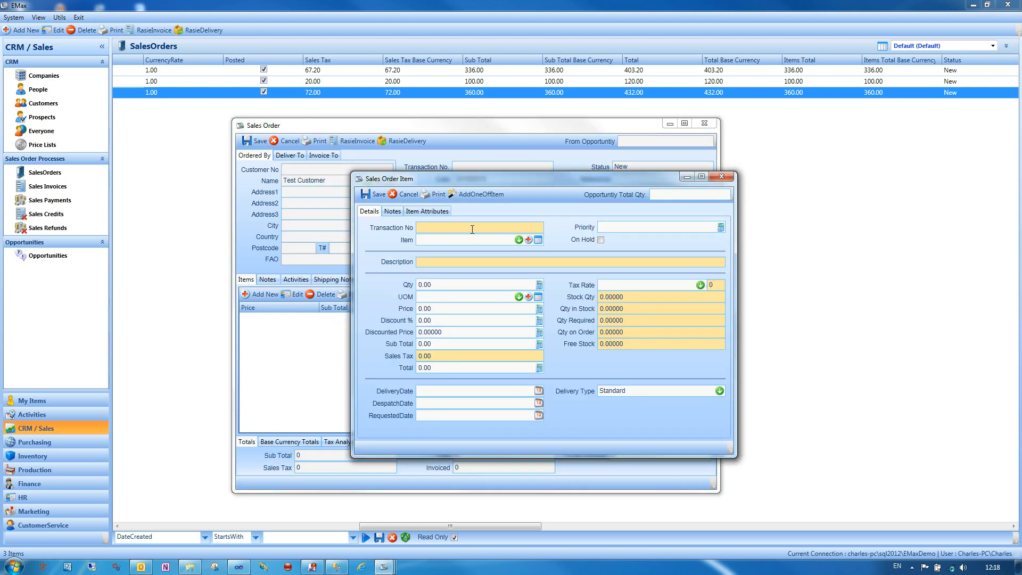
{"action": "left_click", "coordinate": [518, 239]}
{"action": "left_click", "coordinate": [466, 262]}
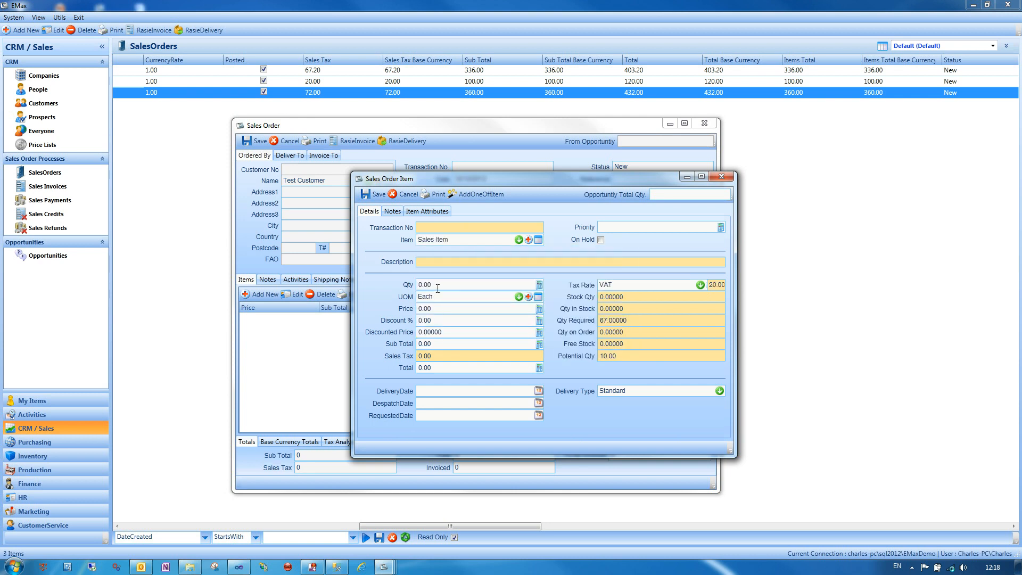
{"action": "type", "text": "6"}
{"action": "key", "text": "Tab"}
{"action": "type", "text": "6"}
{"action": "key", "text": "Tab"}
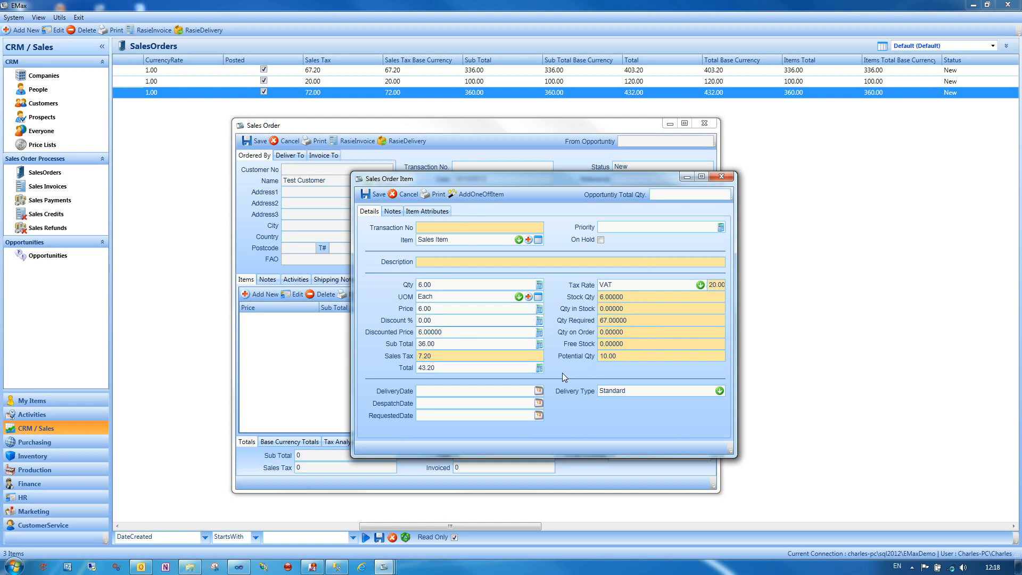
- Set the item's delivery, despatch and requested dates to 10/10/2012, and save the item and the sales order
{"action": "left_click", "coordinate": [539, 394]}
{"action": "left_click", "coordinate": [498, 406]}
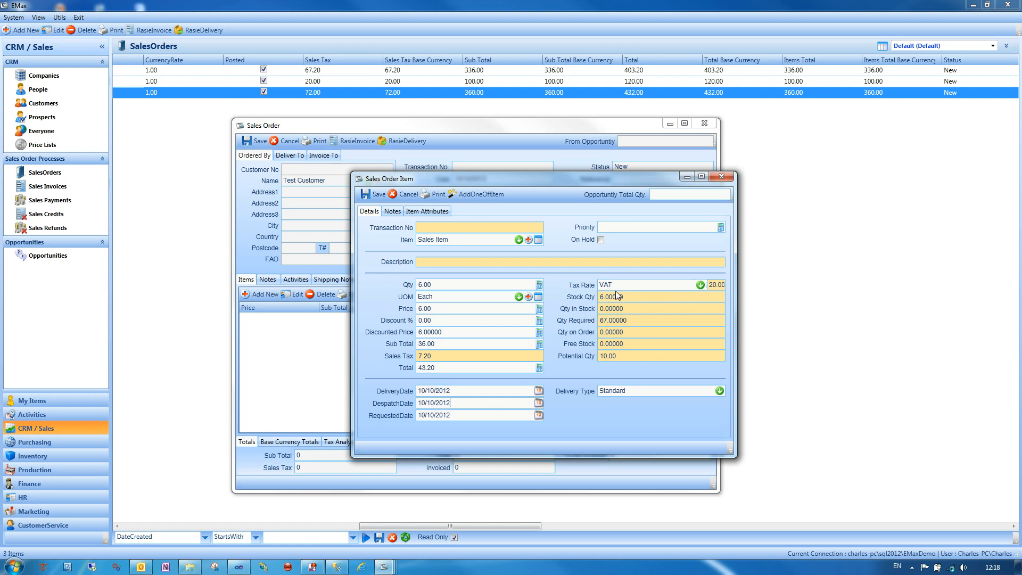
{"action": "left_click", "coordinate": [372, 193]}
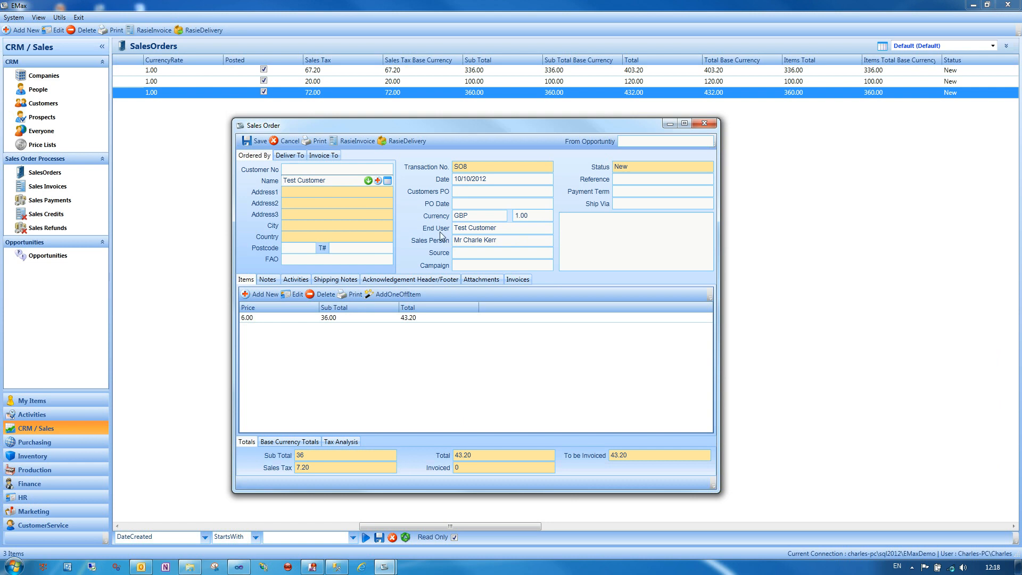
{"action": "left_click", "coordinate": [258, 141]}
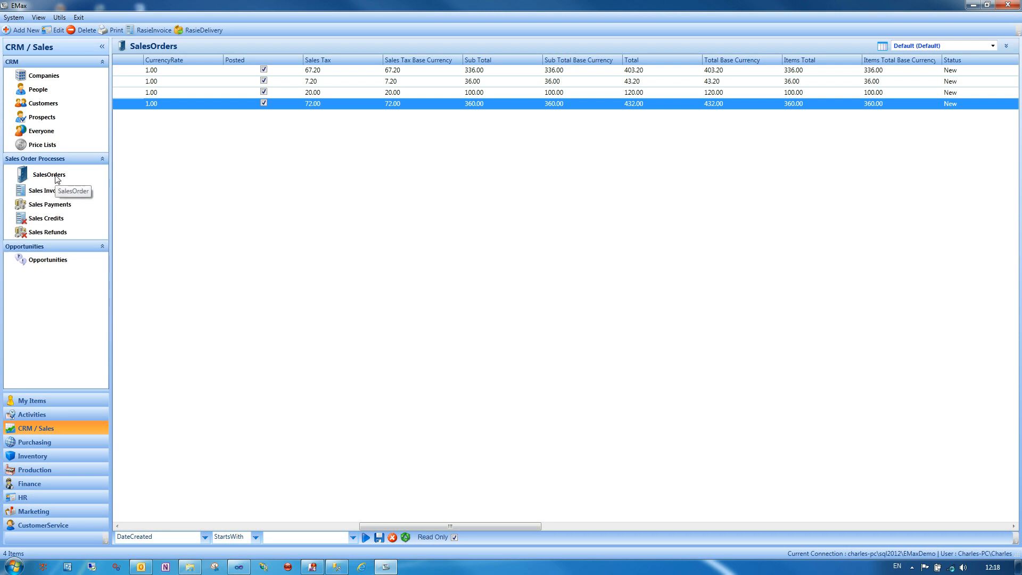
- Create a further sales order and switch its items grid back to editable
{"action": "double_click", "coordinate": [321, 235]}
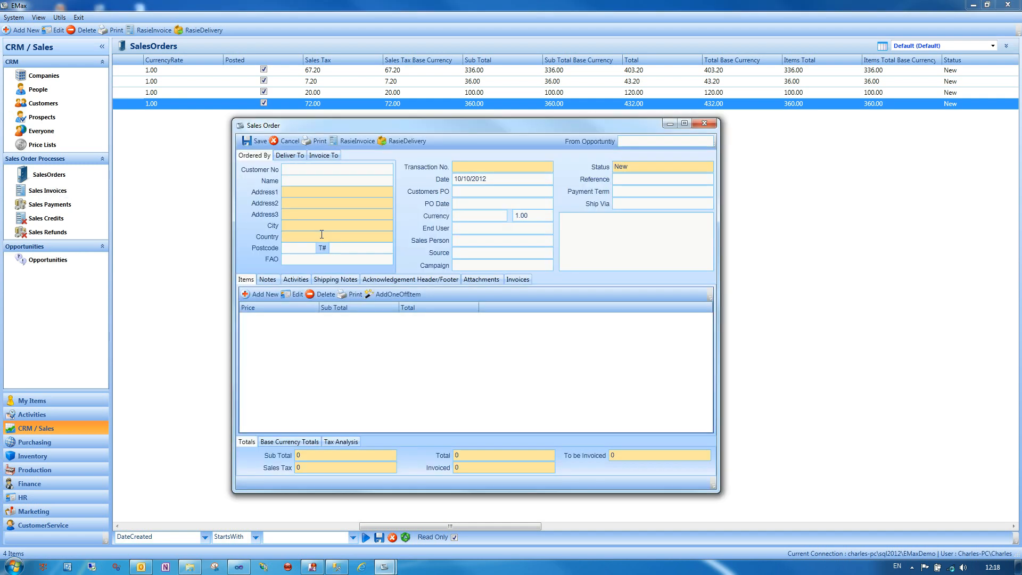
{"action": "right_click", "coordinate": [454, 373]}
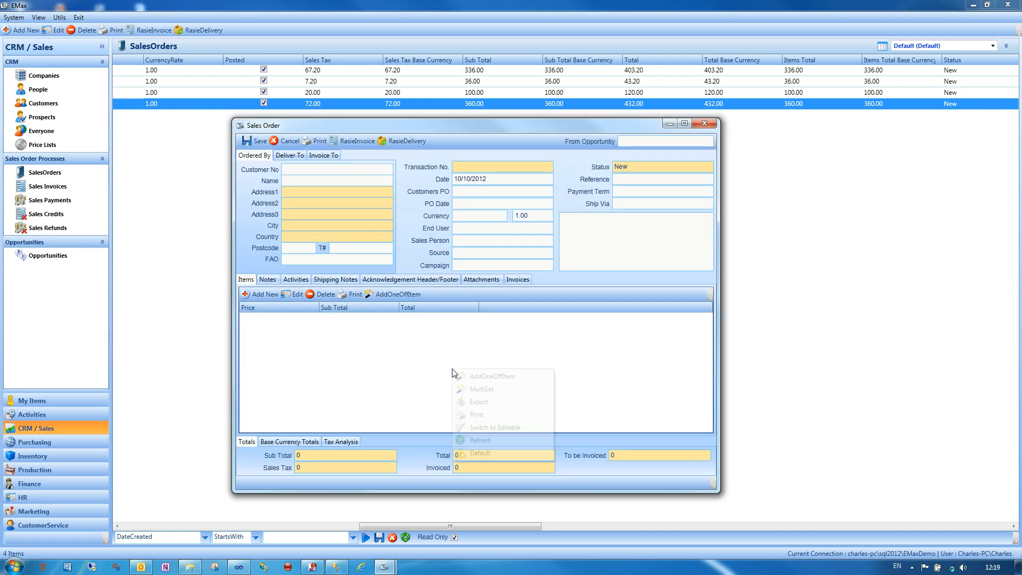
{"action": "left_click", "coordinate": [490, 429]}
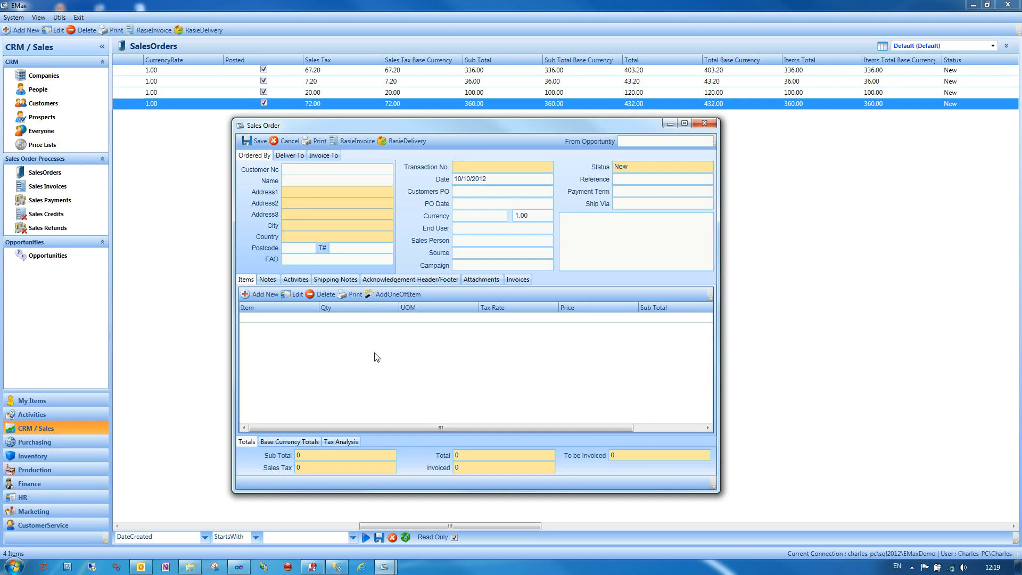
- Choose Test Customer as the new sales order's customer
{"action": "left_click", "coordinate": [361, 179]}
{"action": "left_click", "coordinate": [368, 181]}
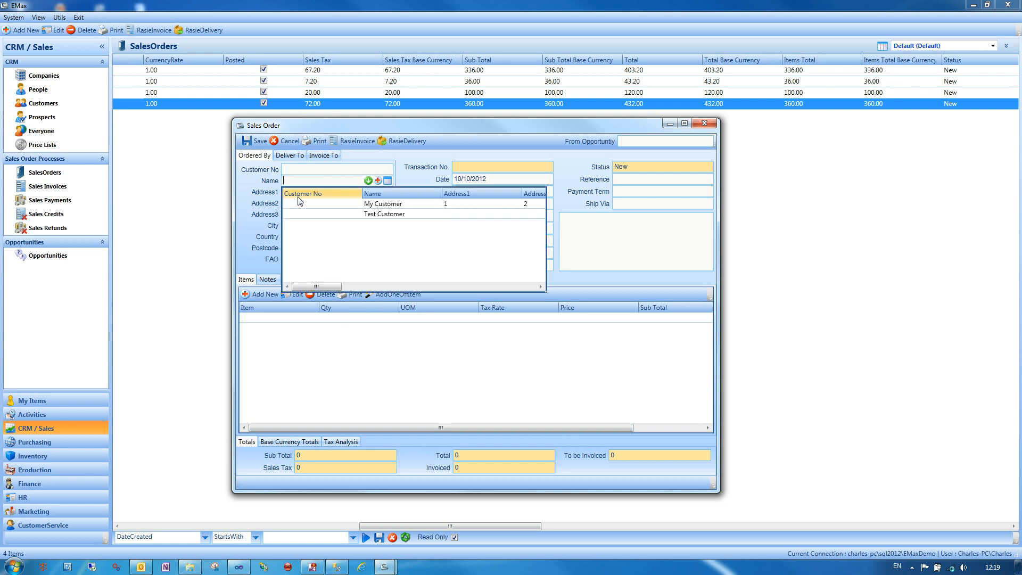
{"action": "left_click", "coordinate": [381, 214]}
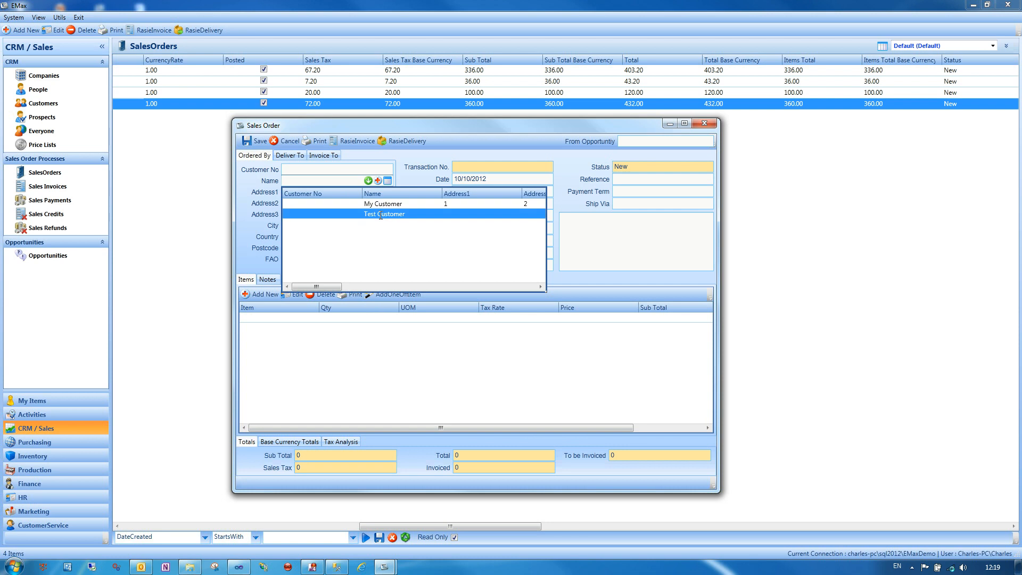
- Enter Sales Item directly in the first two rows of the order's items grid
{"action": "left_click", "coordinate": [272, 320]}
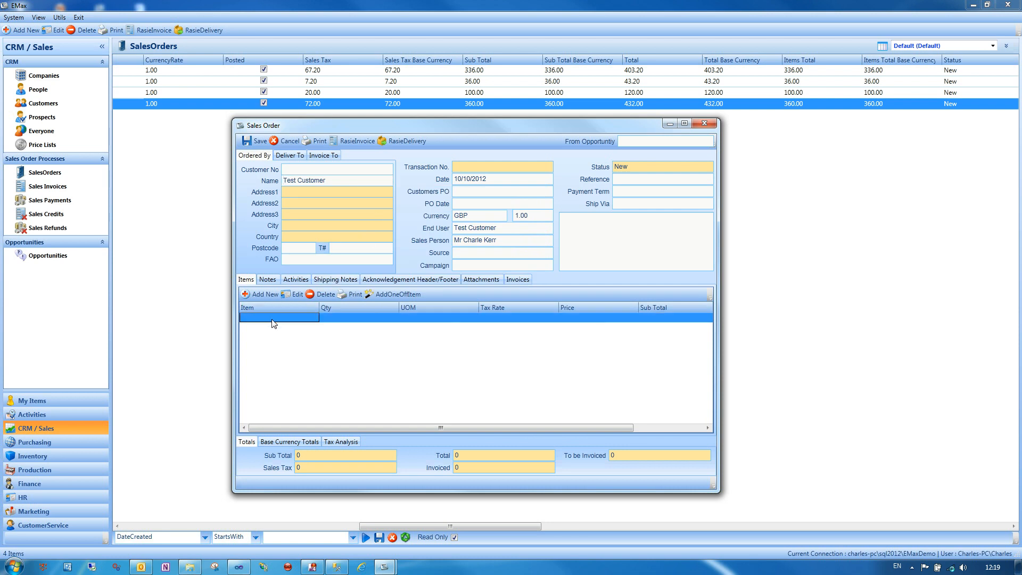
{"action": "type", "text": "sales"}
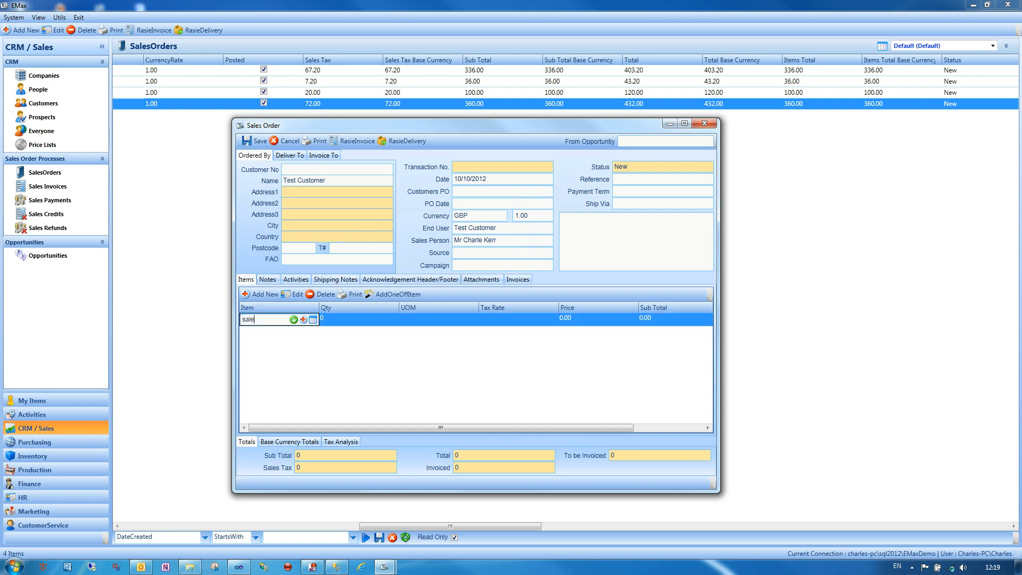
{"action": "key", "text": "Down"}
{"action": "key", "text": "Return"}
{"action": "key", "text": "Return"}
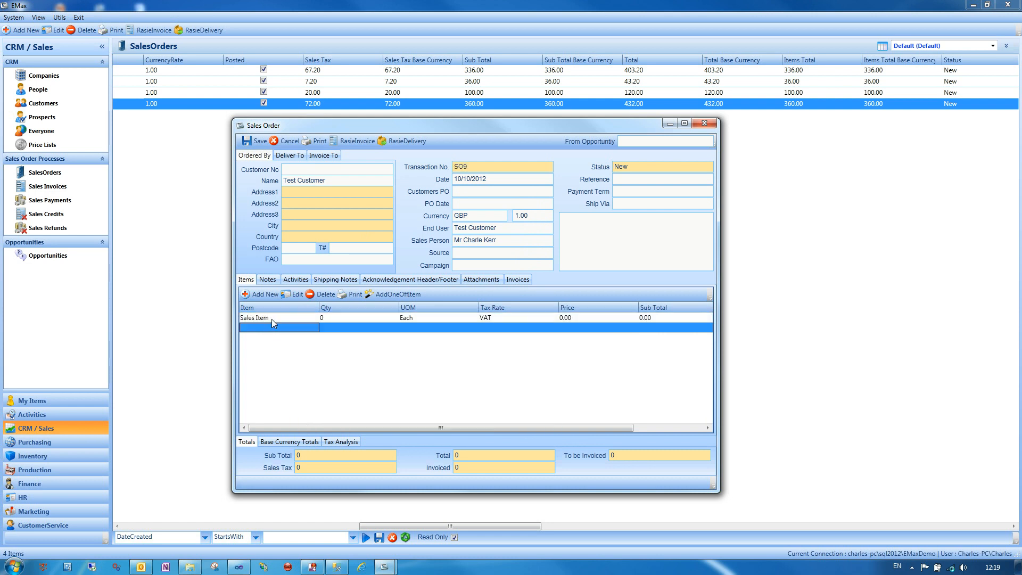
{"action": "key", "text": "Down"}
{"action": "type", "text": "sale"}
{"action": "key", "text": "Down"}
{"action": "key", "text": "Return"}
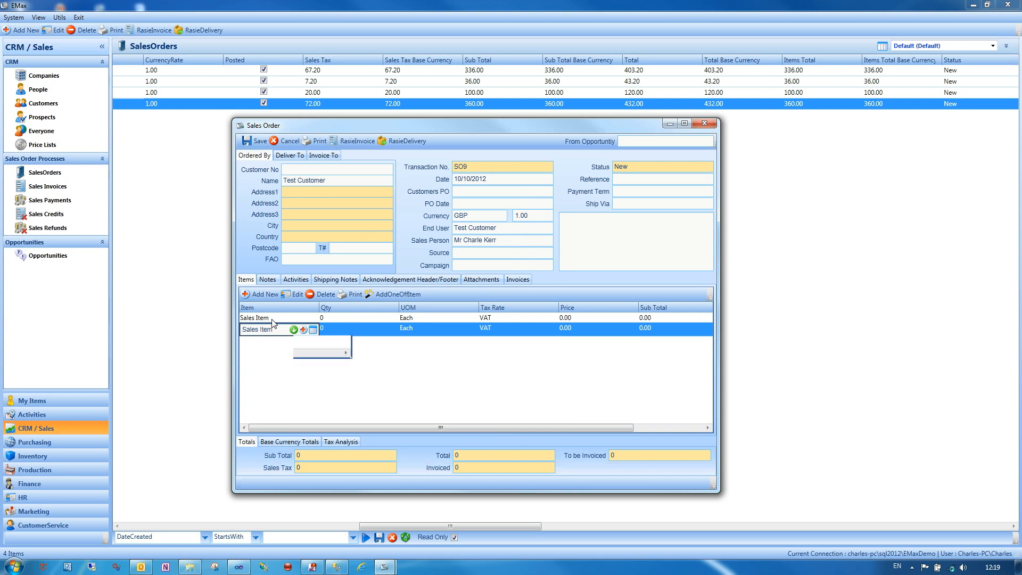
- Copy the Sales Item entry from the second row and paste it into five further rows of the items grid
{"action": "key", "text": "Down"}
{"action": "key", "text": "ctrl+c"}
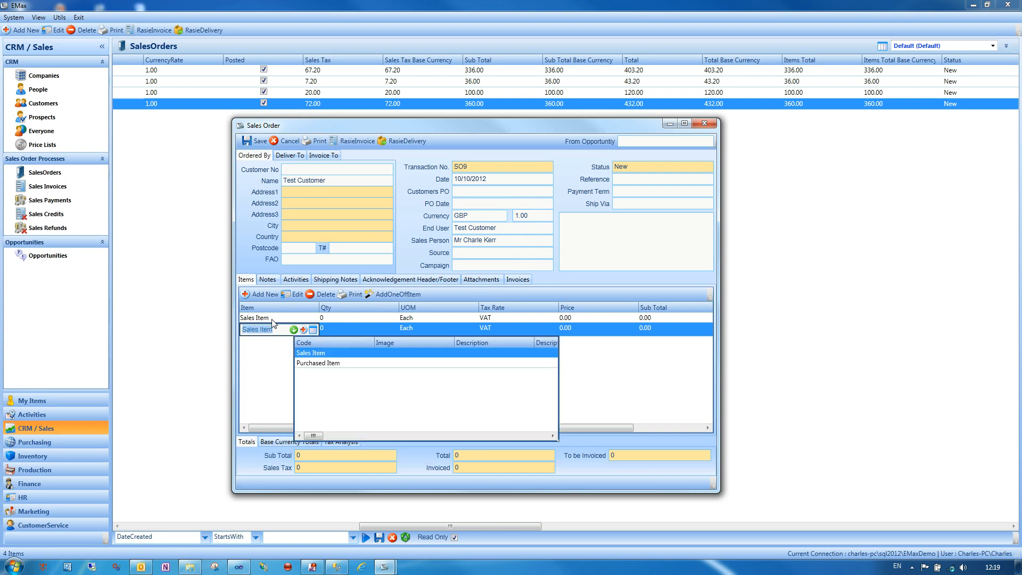
{"action": "key", "text": "Down"}
{"action": "key", "text": "Escape"}
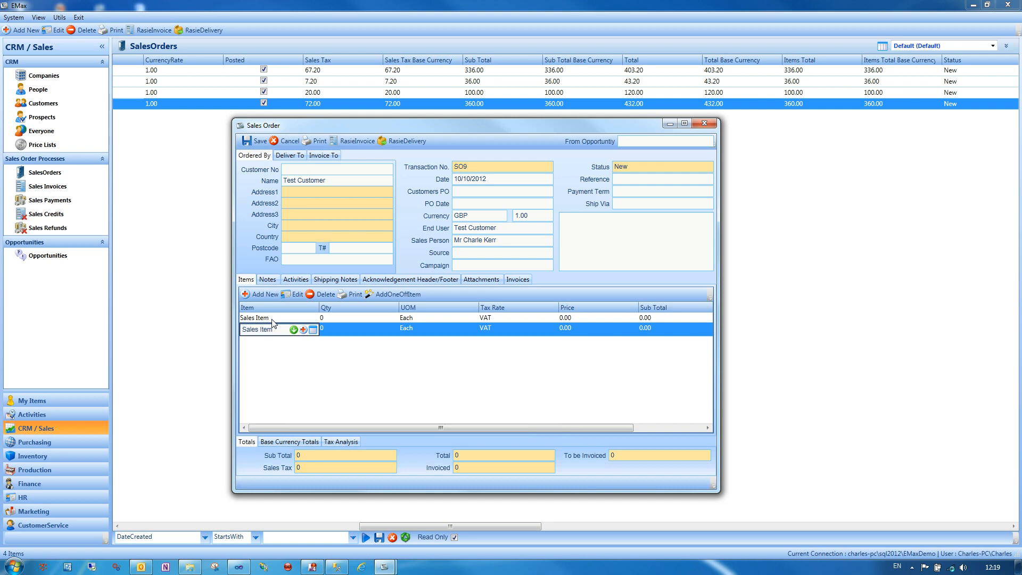
{"action": "key", "text": "Escape"}
{"action": "key", "text": "Down"}
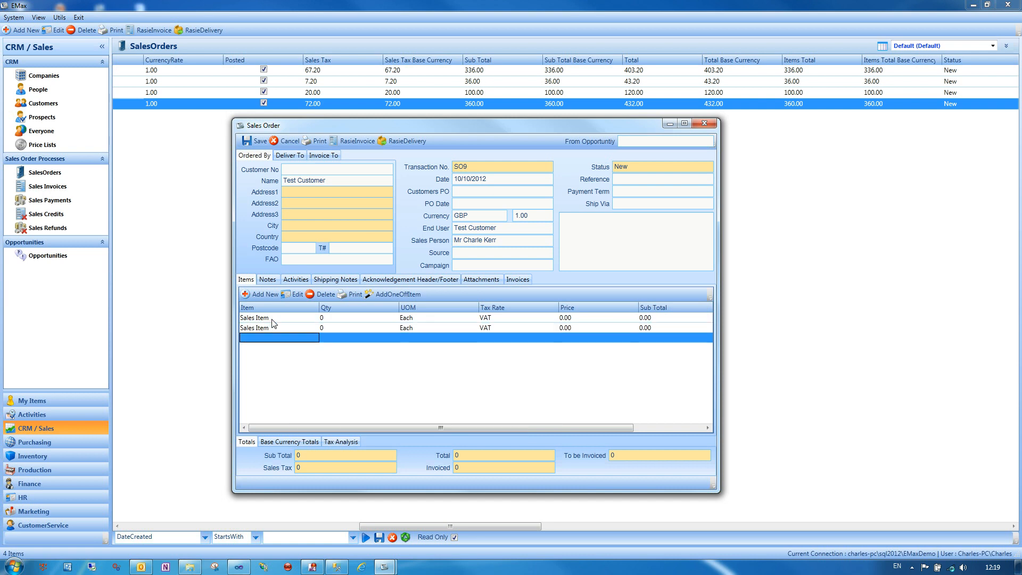
{"action": "key", "text": "ctrl+v"}
{"action": "key", "text": "Down"}
{"action": "key", "text": "ctrl+v"}
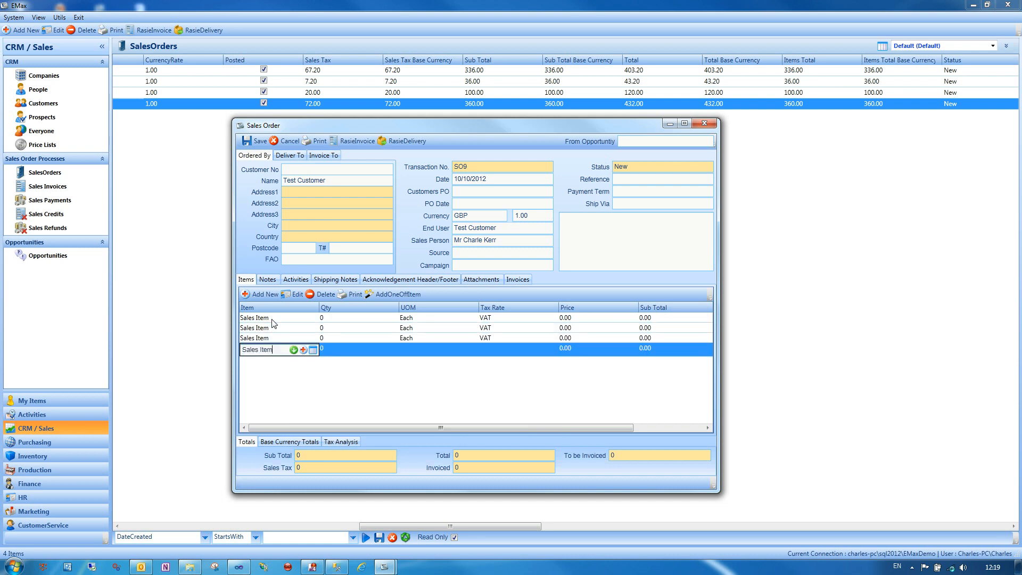
{"action": "key", "text": "Down"}
{"action": "key", "text": "ctrl+v"}
{"action": "key", "text": "Down"}
{"action": "key", "text": "ctrl+v"}
{"action": "key", "text": "Down"}
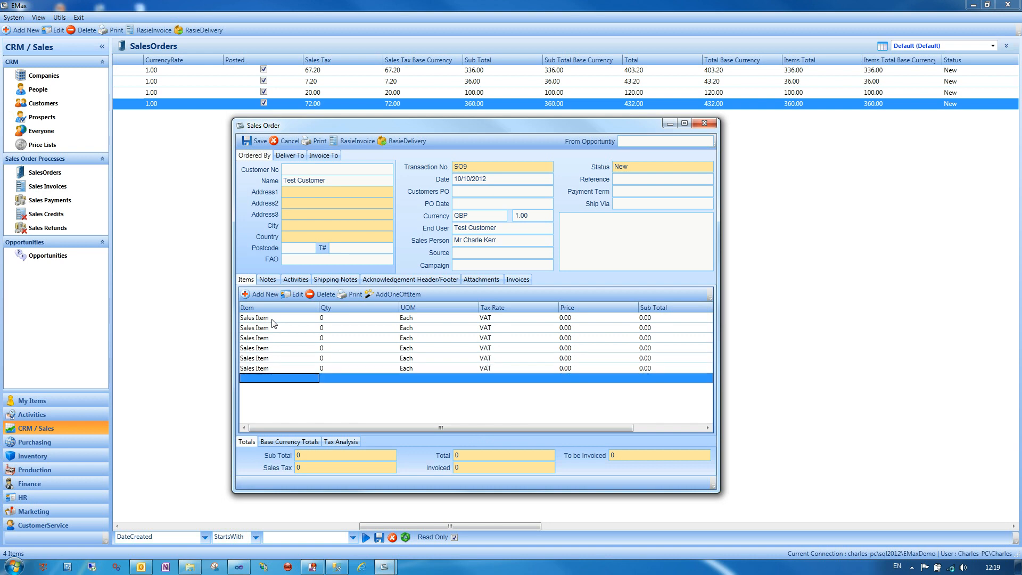
{"action": "key", "text": "ctrl+v"}
{"action": "key", "text": "Down"}
- Set the quantities of the first six item rows to 1, 4, 5, 6, 7 and 4
{"action": "key", "text": "Up"}
{"action": "key", "text": "Up"}
{"action": "key", "text": "Up"}
{"action": "key", "text": "Up"}
{"action": "key", "text": "Up"}
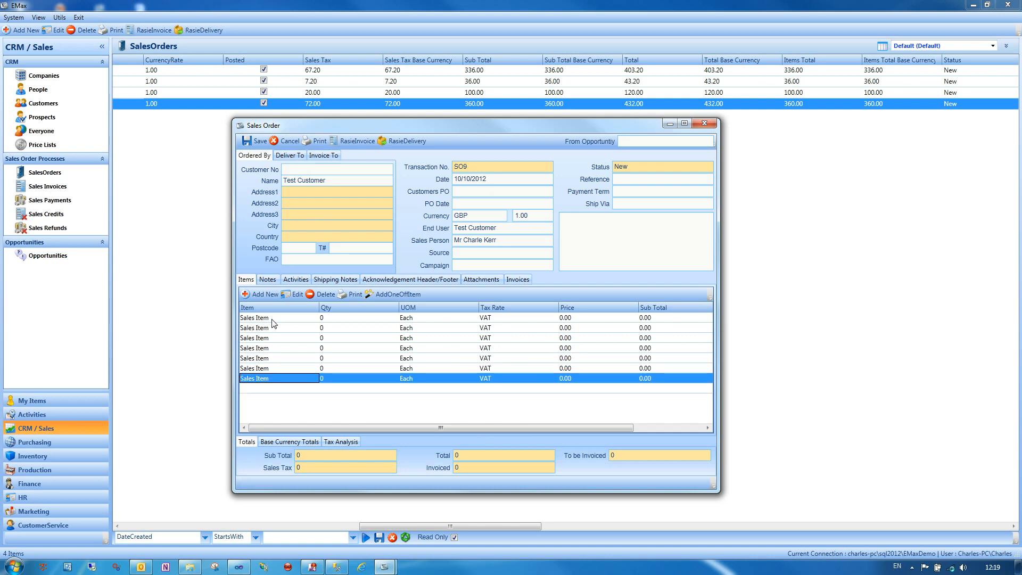
{"action": "key", "text": "Up"}
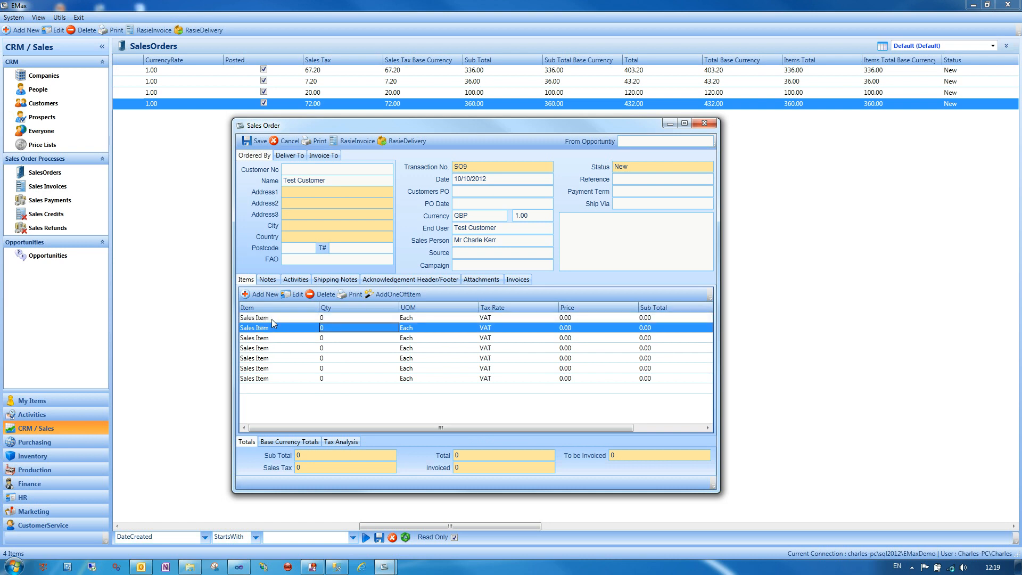
{"action": "key", "text": "Up"}
{"action": "type", "text": "1"}
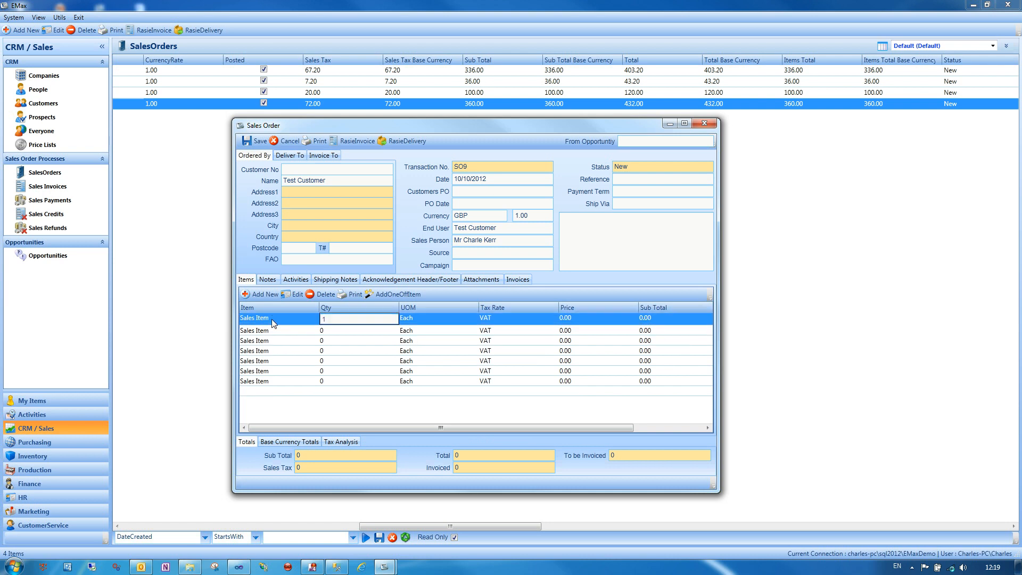
{"action": "key", "text": "Down"}
{"action": "type", "text": "4"}
{"action": "key", "text": "Down"}
{"action": "type", "text": "5"}
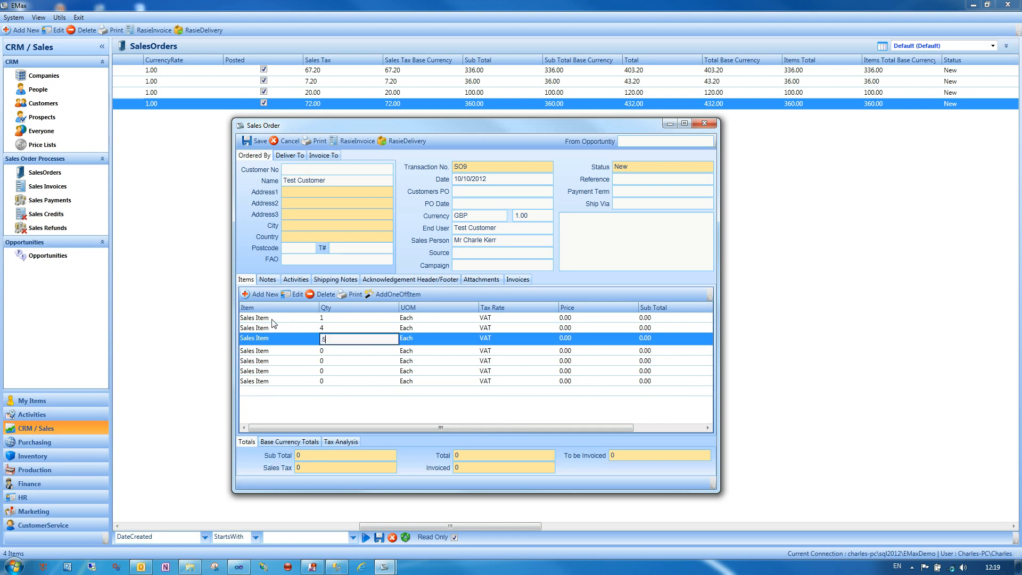
{"action": "key", "text": "Down"}
{"action": "type", "text": "6"}
{"action": "key", "text": "Down"}
{"action": "type", "text": "7"}
{"action": "key", "text": "Down"}
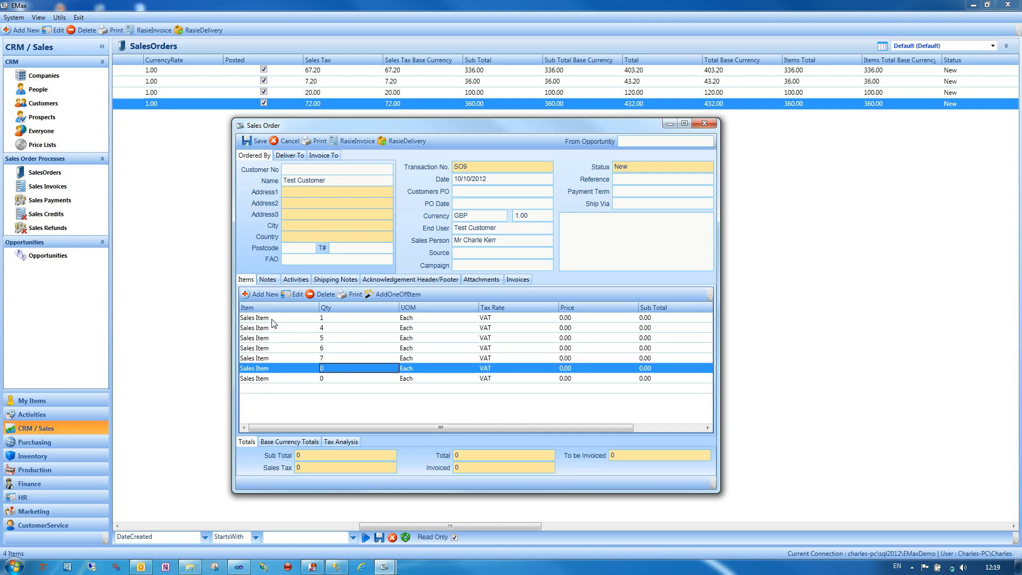
{"action": "type", "text": "4"}
{"action": "key", "text": "Down"}
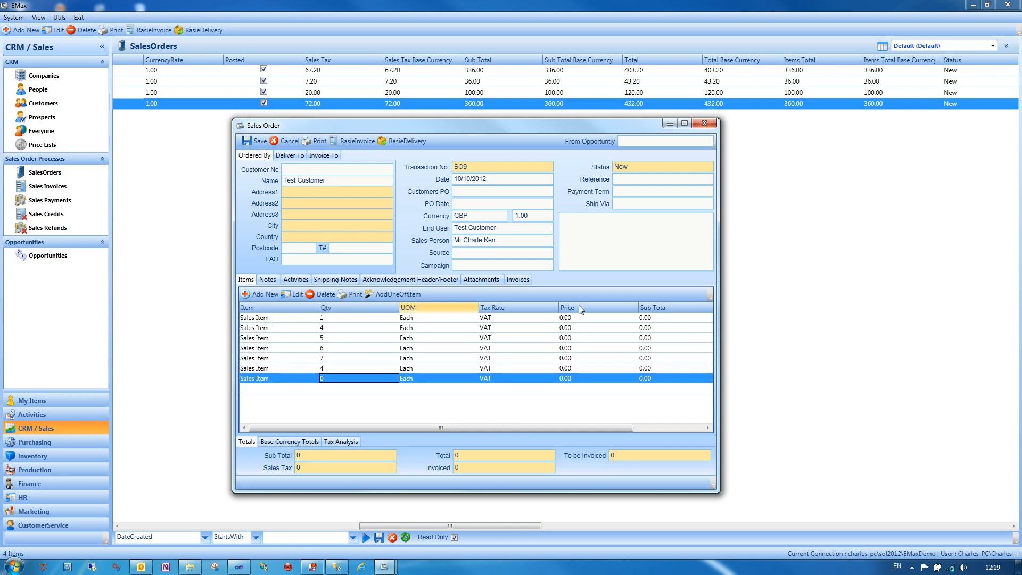
- Set the prices of the seven item rows to 5, 5, 4, 4, 3, 6 and 7, and save the sales order
{"action": "left_click", "coordinate": [568, 318]}
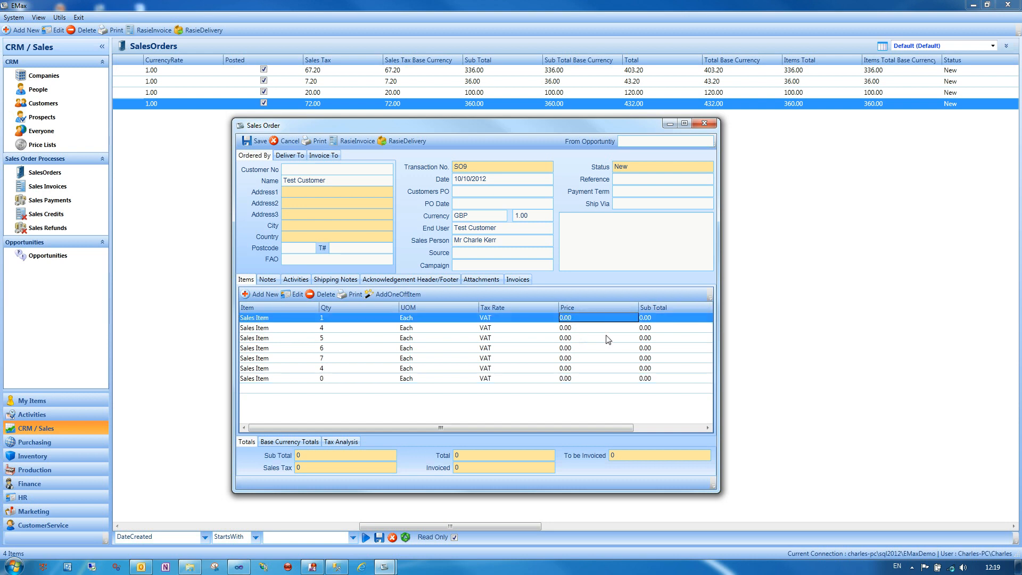
{"action": "type", "text": "5"}
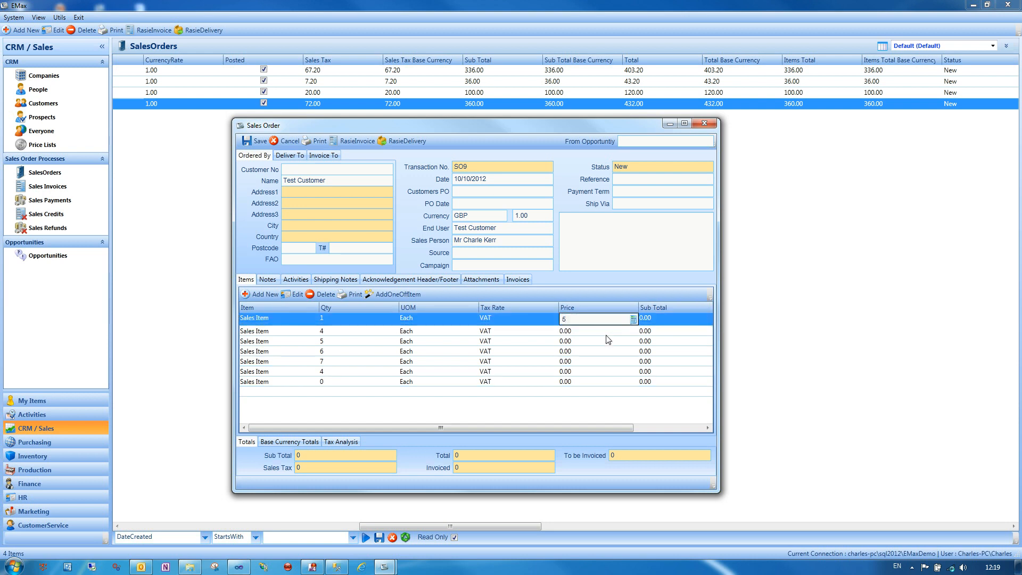
{"action": "key", "text": "Down"}
{"action": "type", "text": "5"}
{"action": "key", "text": "Down"}
{"action": "type", "text": "4"}
{"action": "key", "text": "Down"}
{"action": "type", "text": "4"}
{"action": "key", "text": "Down"}
{"action": "type", "text": "3"}
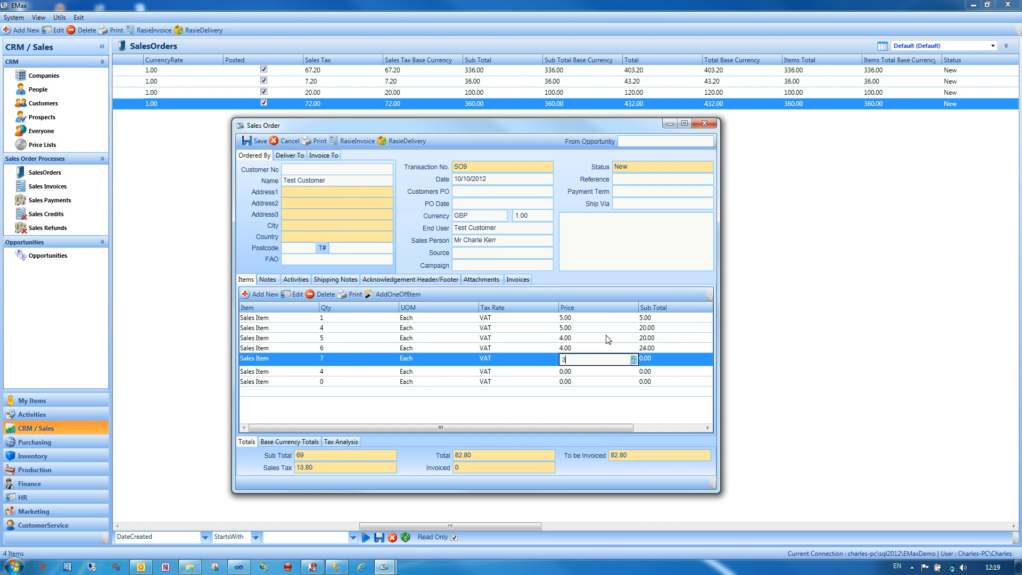
{"action": "key", "text": "Down"}
{"action": "type", "text": "6"}
{"action": "key", "text": "Down"}
{"action": "type", "text": "7"}
{"action": "key", "text": "Up"}
{"action": "key", "text": "Up"}
{"action": "key", "text": "Up"}
{"action": "key", "text": "Up"}
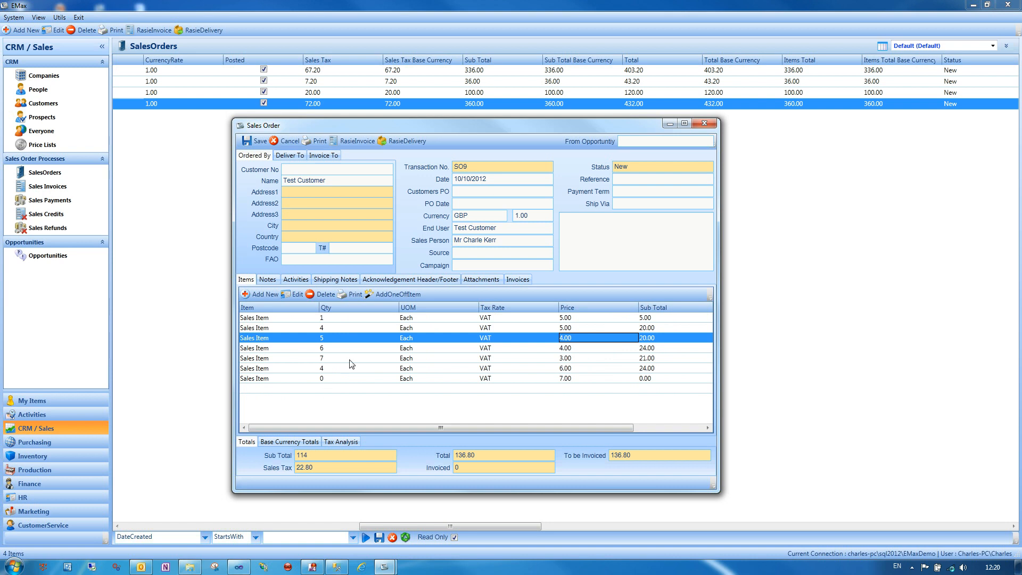
{"action": "left_click", "coordinate": [260, 141]}
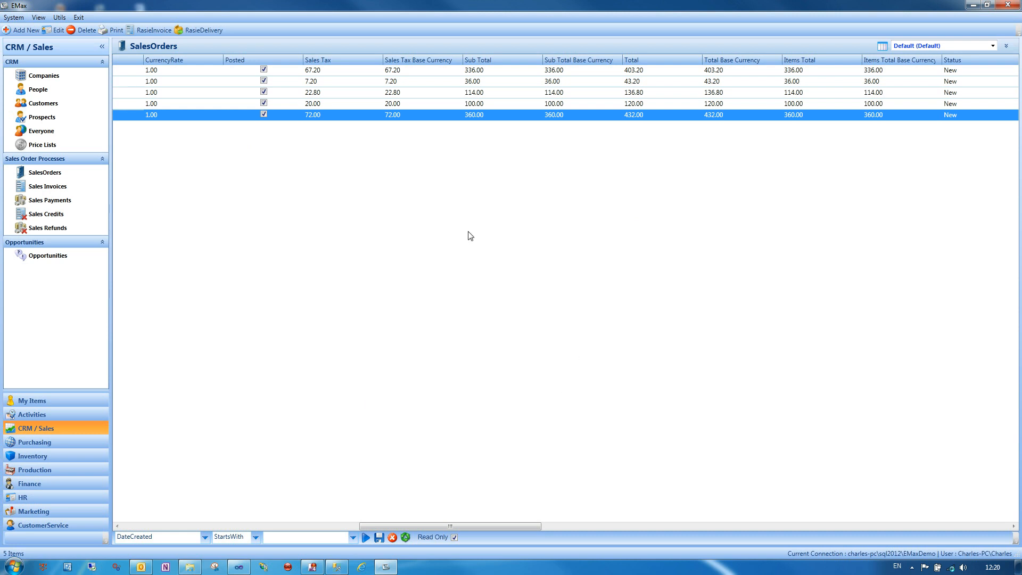
- Narrow the Posted column in the sales orders list and select the fourth order
{"action": "left_click_drag", "start_coordinate": [301, 60], "coordinate": [249, 60]}
{"action": "left_click", "coordinate": [272, 106]}
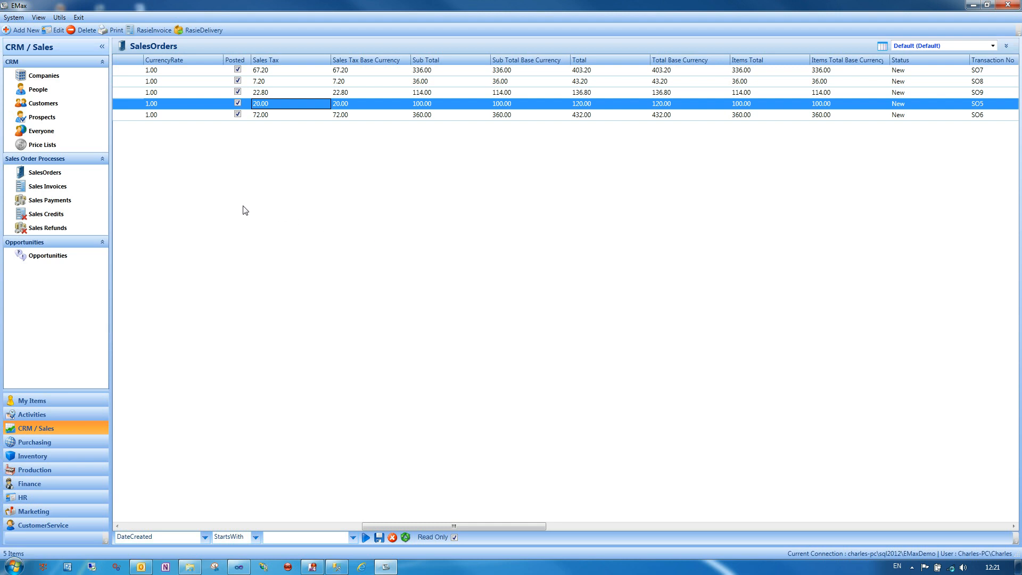
- Open a blank sales order form and close it without saving
{"action": "left_click", "coordinate": [43, 176]}
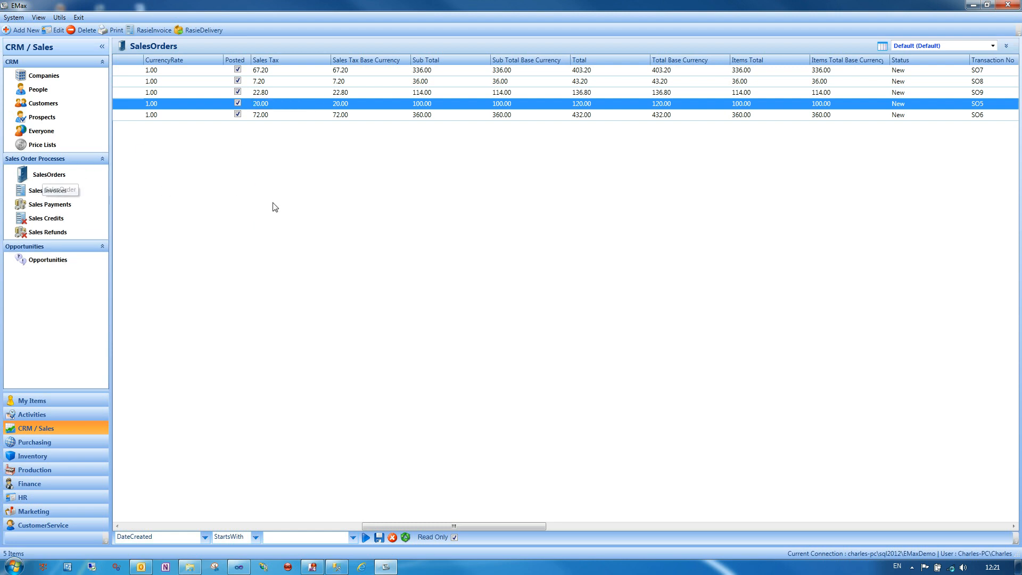
{"action": "double_click", "coordinate": [272, 208]}
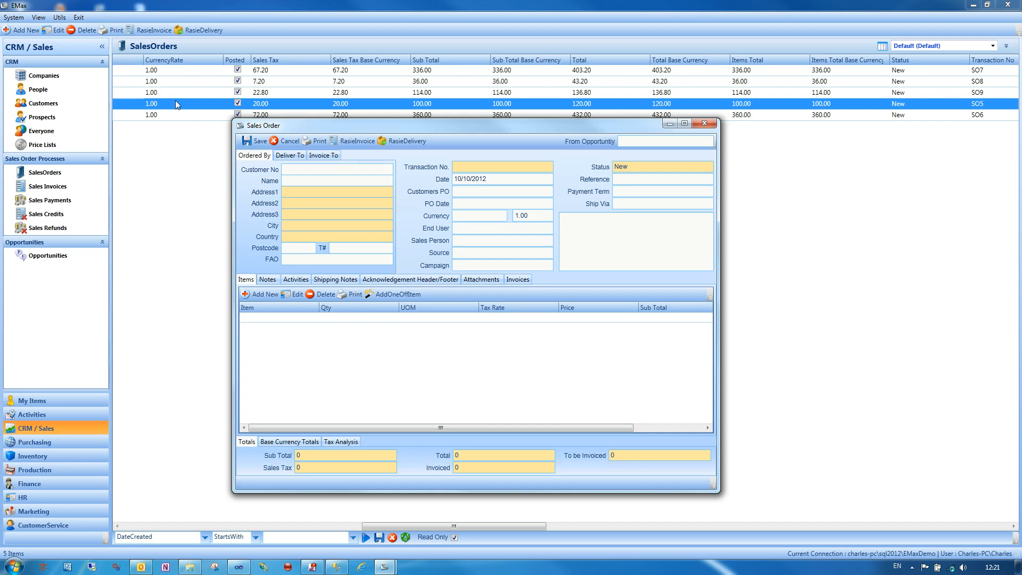
{"action": "left_click", "coordinate": [704, 123]}
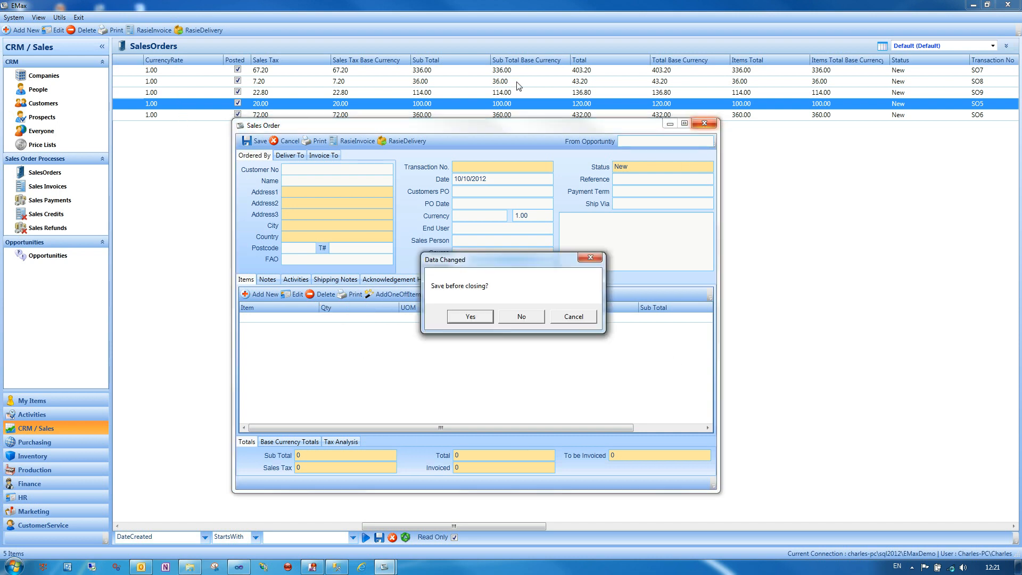
{"action": "left_click", "coordinate": [523, 316]}
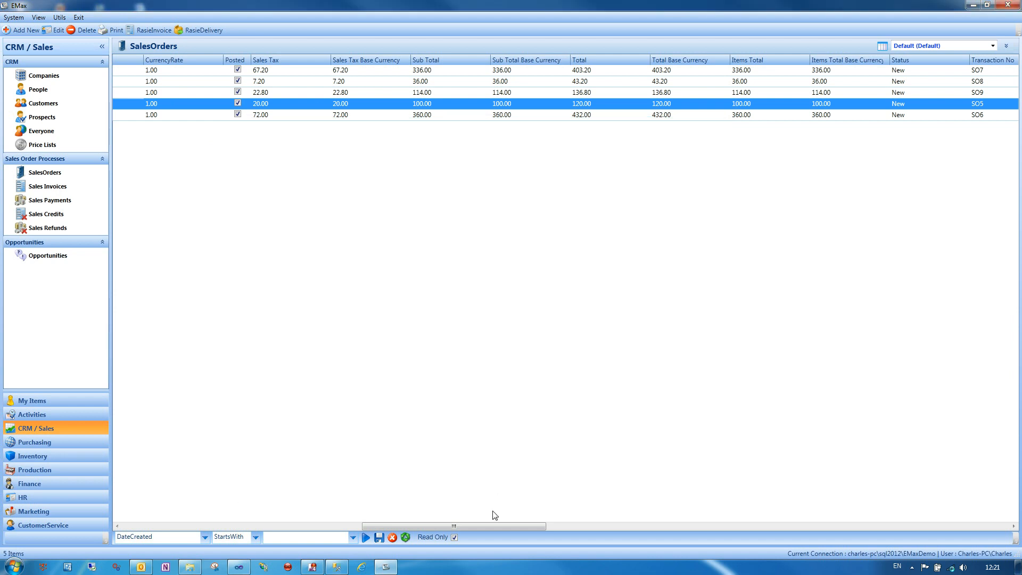
- Examine the SalesOrderItems fields offered in the column chooser of the read-only list, and leave it without saving
{"action": "right_click", "coordinate": [284, 62]}
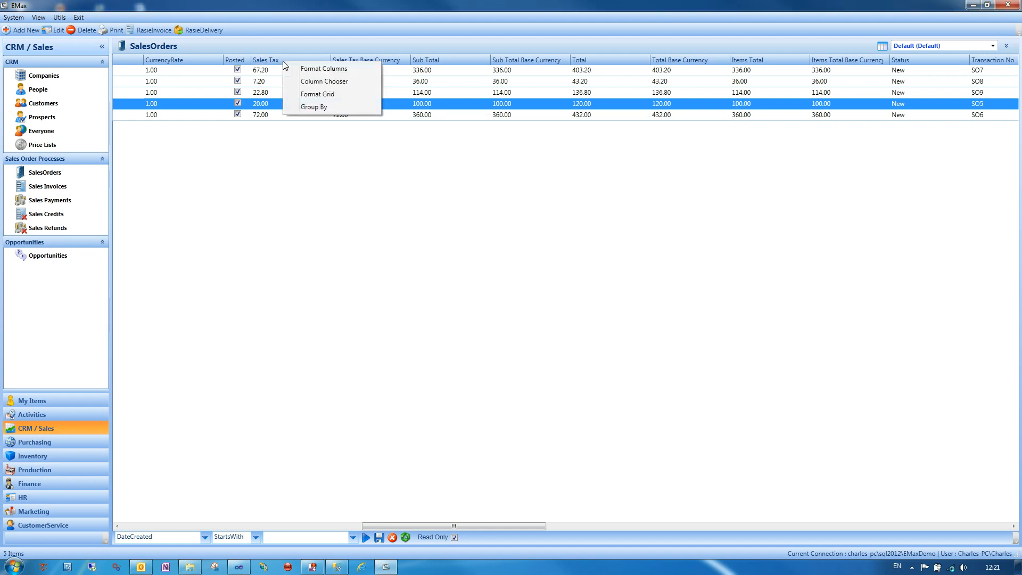
{"action": "left_click", "coordinate": [322, 82]}
{"action": "left_click_drag", "start_coordinate": [690, 254], "coordinate": [681, 418]}
{"action": "left_click", "coordinate": [513, 428]}
{"action": "left_click_drag", "start_coordinate": [690, 323], "coordinate": [686, 366]}
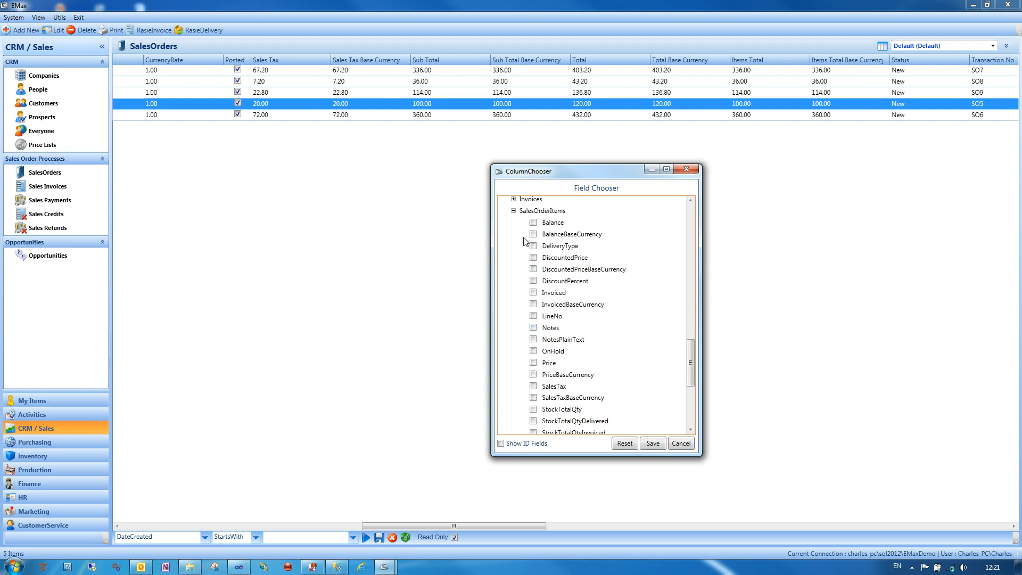
{"action": "left_click_drag", "start_coordinate": [690, 378], "coordinate": [690, 393]}
{"action": "scroll", "coordinate": [690, 389], "scroll_direction": "down", "scroll_amount": 2}
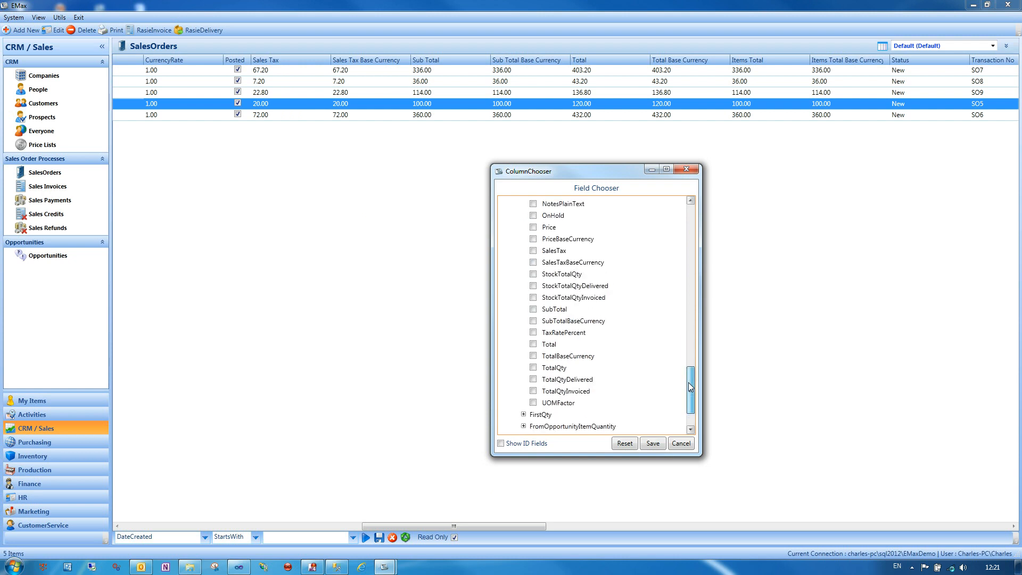
{"action": "left_click", "coordinate": [680, 444]}
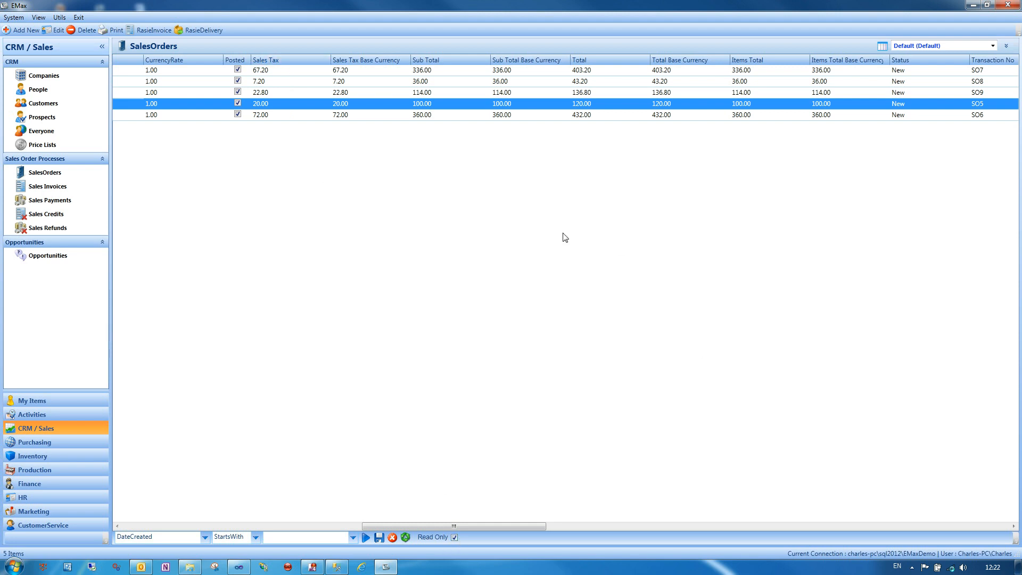
- Make the sales orders list editable and look through the fields in its column chooser, leaving it without saving
{"action": "left_click", "coordinate": [455, 537]}
{"action": "right_click", "coordinate": [351, 64]}
{"action": "left_click", "coordinate": [394, 84]}
{"action": "left_click_drag", "start_coordinate": [689, 253], "coordinate": [685, 411]}
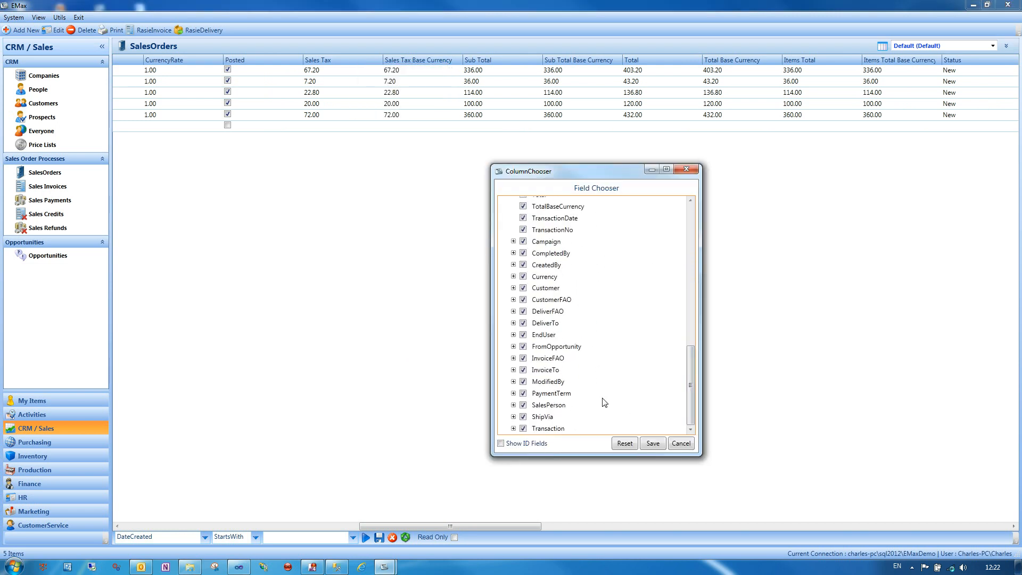
{"action": "left_click_drag", "start_coordinate": [693, 354], "coordinate": [691, 212]}
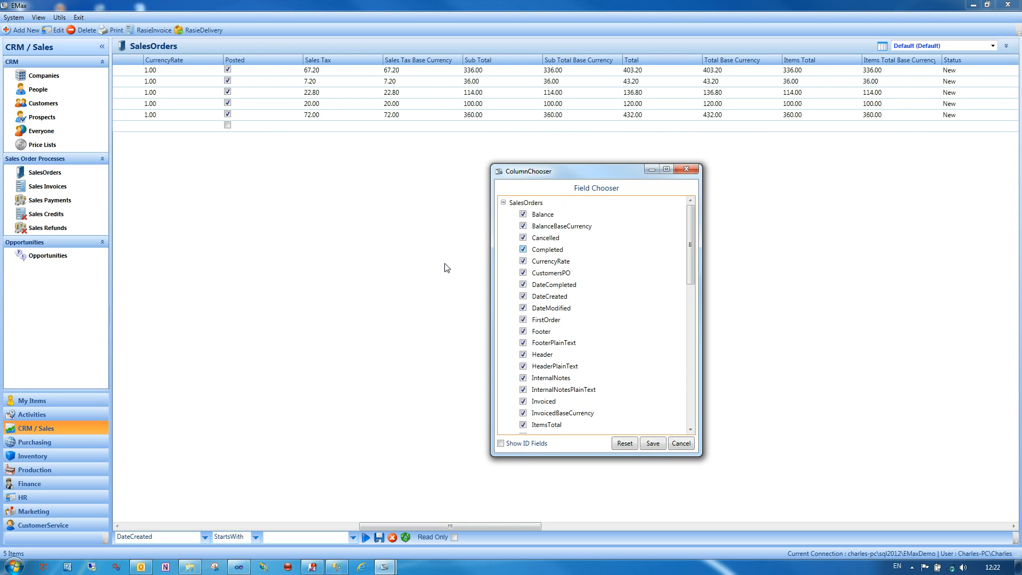
{"action": "left_click", "coordinate": [681, 444]}
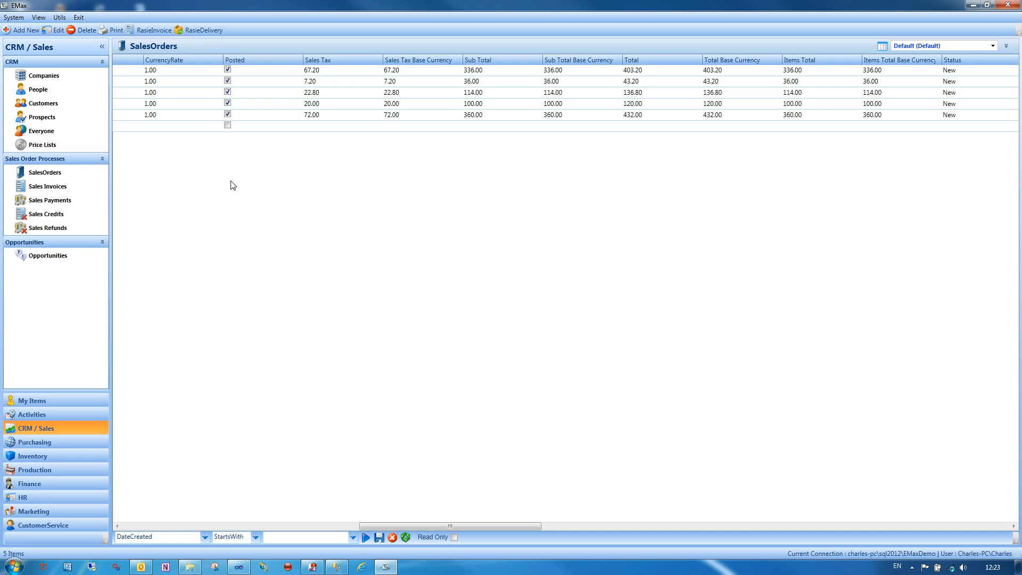
- Create a blank sales order, widen its window and choose Test Customer as the customer
{"action": "left_click", "coordinate": [52, 178]}
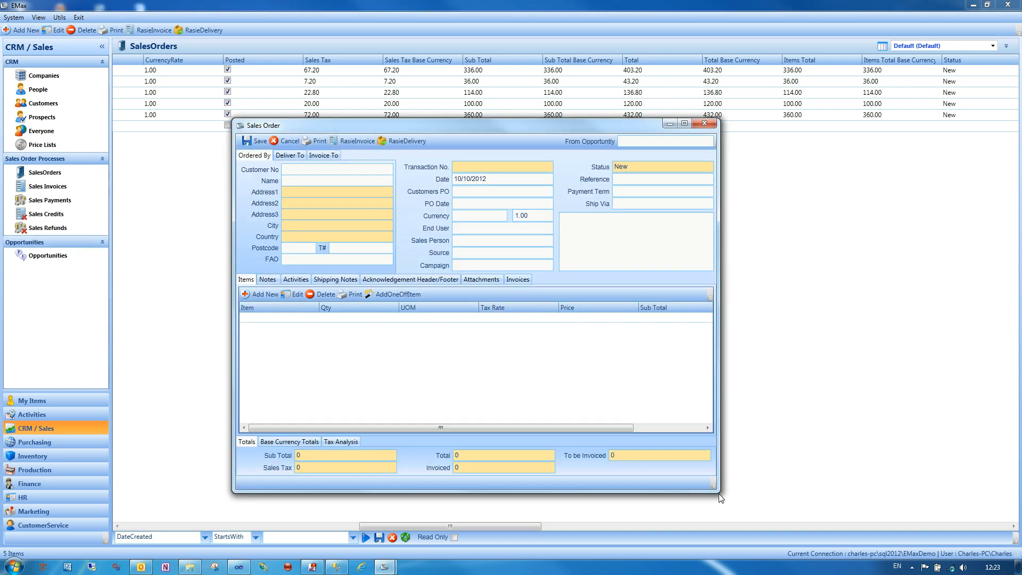
{"action": "left_click_drag", "start_coordinate": [718, 492], "coordinate": [825, 491]}
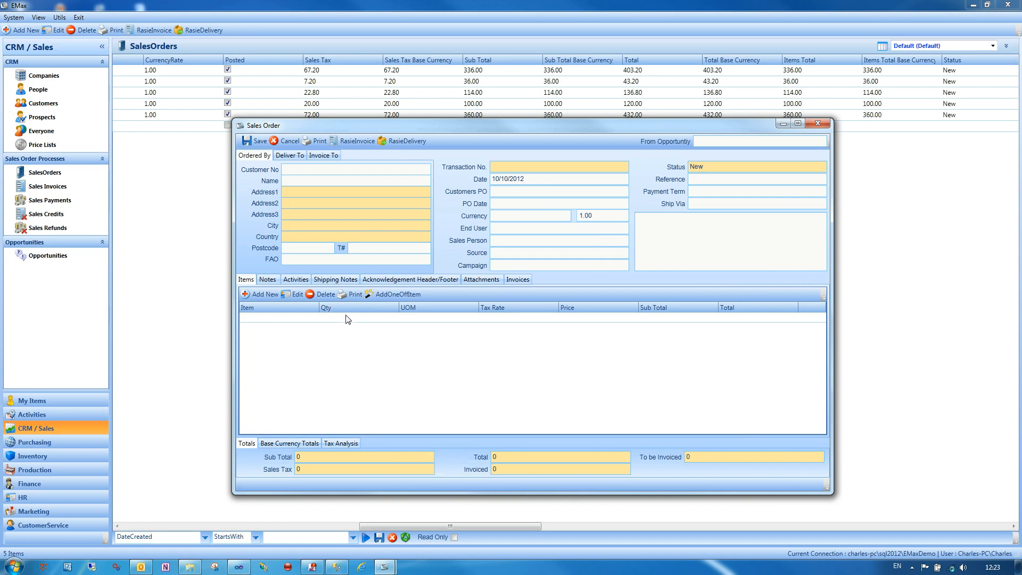
{"action": "left_click", "coordinate": [257, 297]}
{"action": "left_click", "coordinate": [521, 316]}
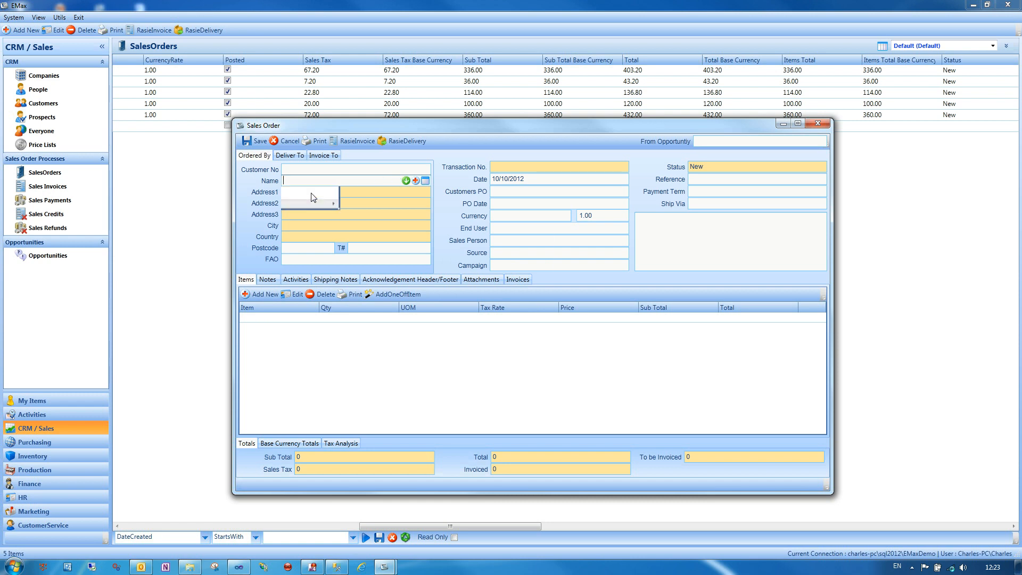
{"action": "left_click", "coordinate": [383, 213]}
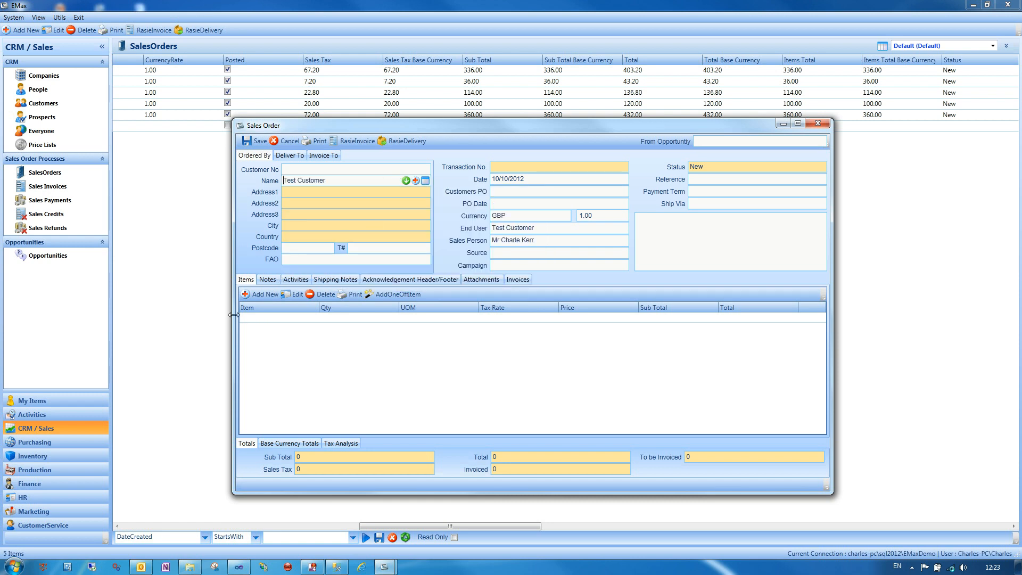
- Open a blank sales order item, inspect its quantity field and delivery type options, and close it without saving
{"action": "double_click", "coordinate": [454, 348]}
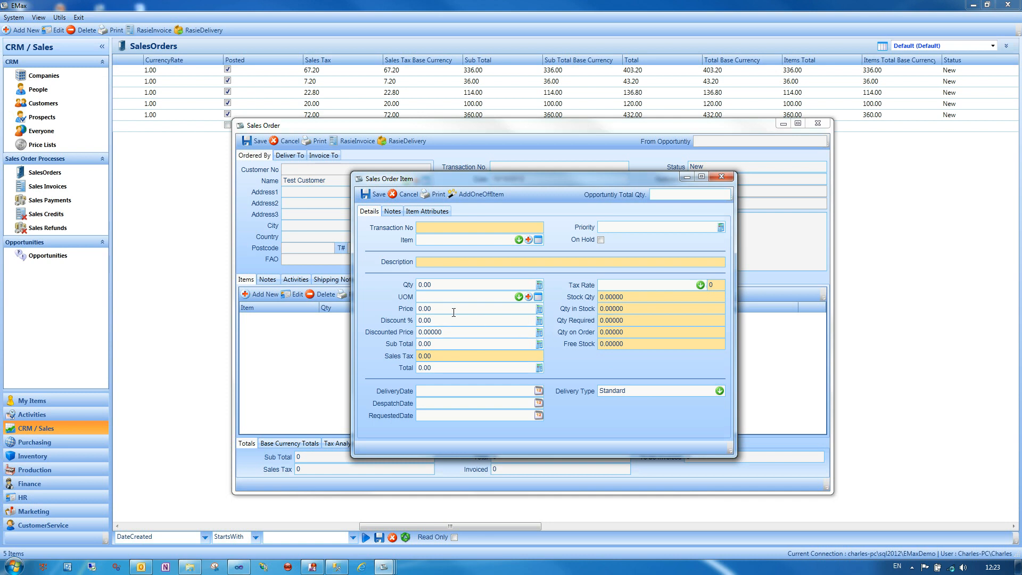
{"action": "left_click", "coordinate": [440, 285]}
{"action": "left_click", "coordinate": [720, 390]}
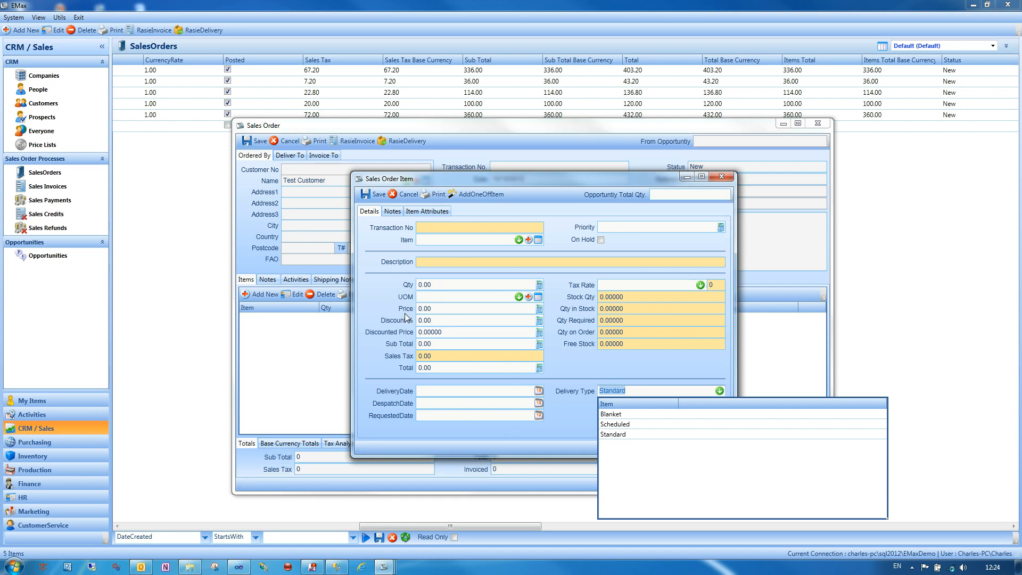
{"action": "left_click", "coordinate": [440, 288]}
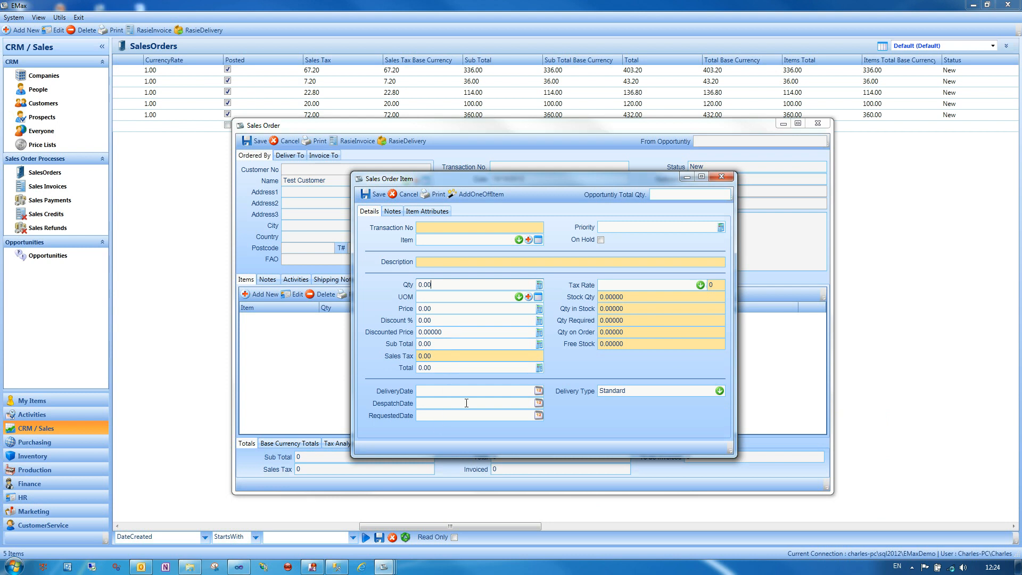
{"action": "left_click", "coordinate": [404, 285]}
{"action": "left_click", "coordinate": [721, 178]}
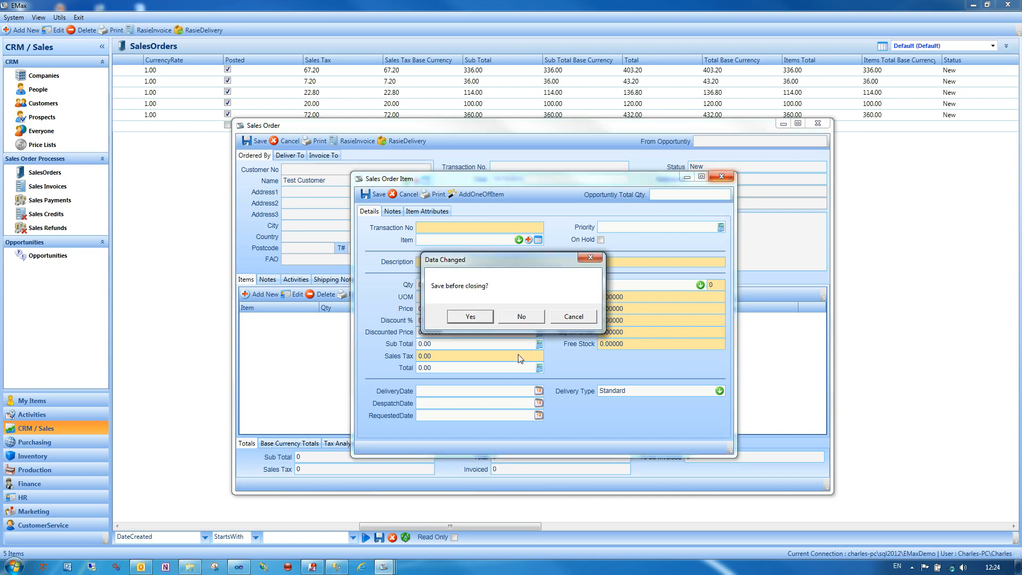
{"action": "left_click", "coordinate": [530, 319]}
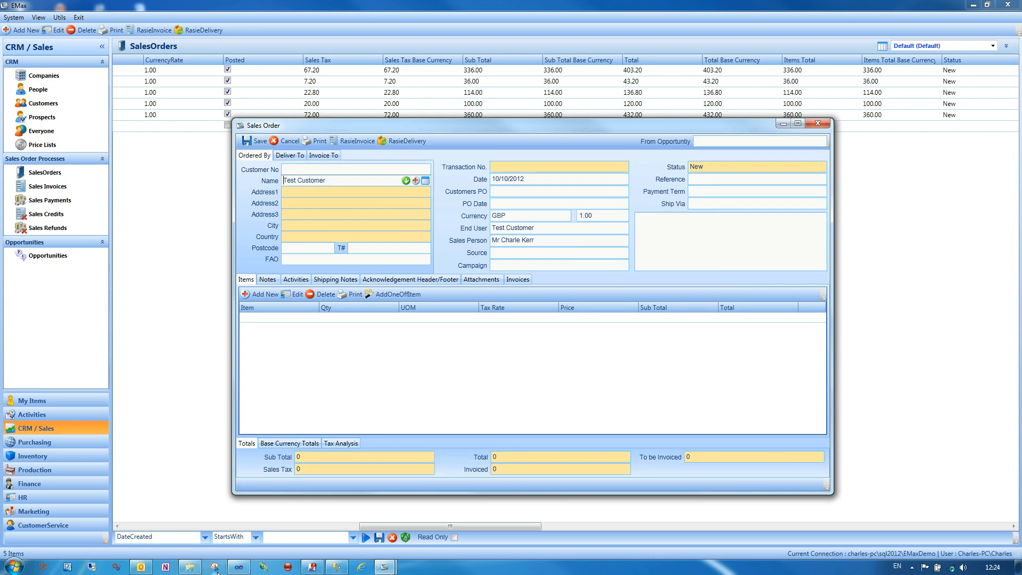
- Switch to Visual Studio and examine the FirstQty property and its FieldInfo attribute in SalesOrderItems.vb
{"action": "left_click", "coordinate": [238, 567]}
{"action": "left_click", "coordinate": [85, 227]}
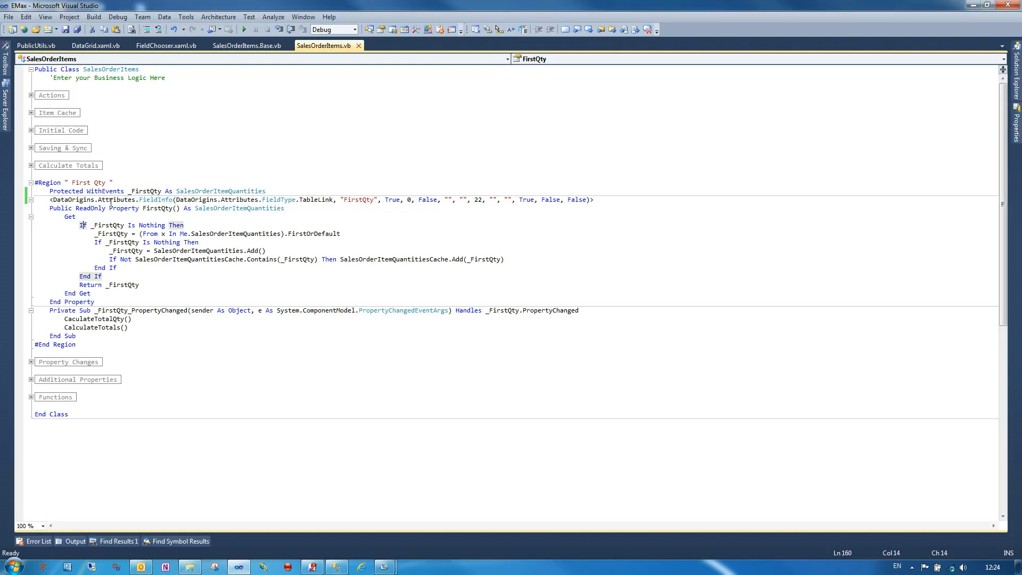
{"action": "left_click_drag", "start_coordinate": [49, 208], "coordinate": [218, 301]}
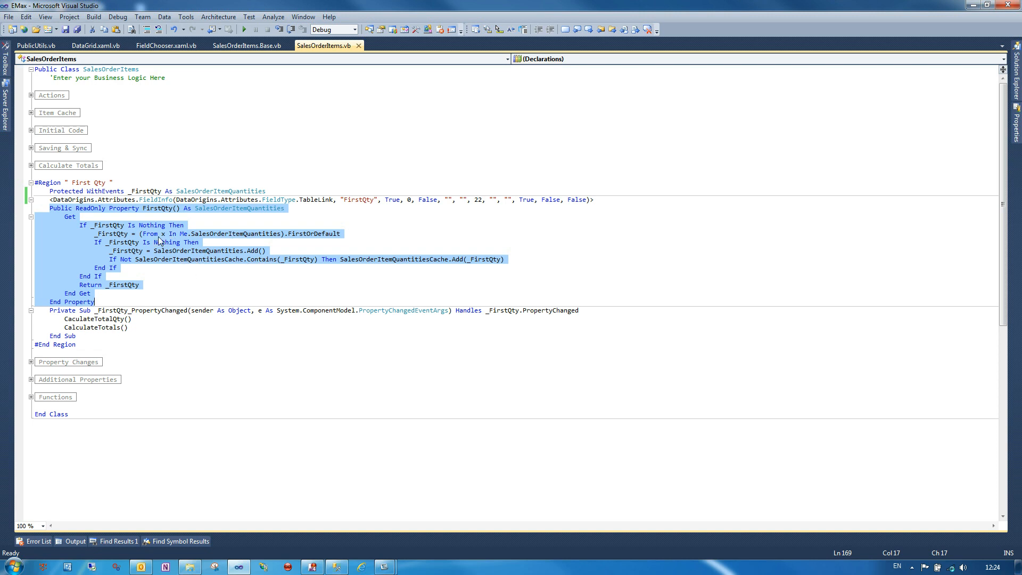
{"action": "left_click", "coordinate": [47, 208]}
{"action": "left_click_drag", "start_coordinate": [47, 209], "coordinate": [286, 208]}
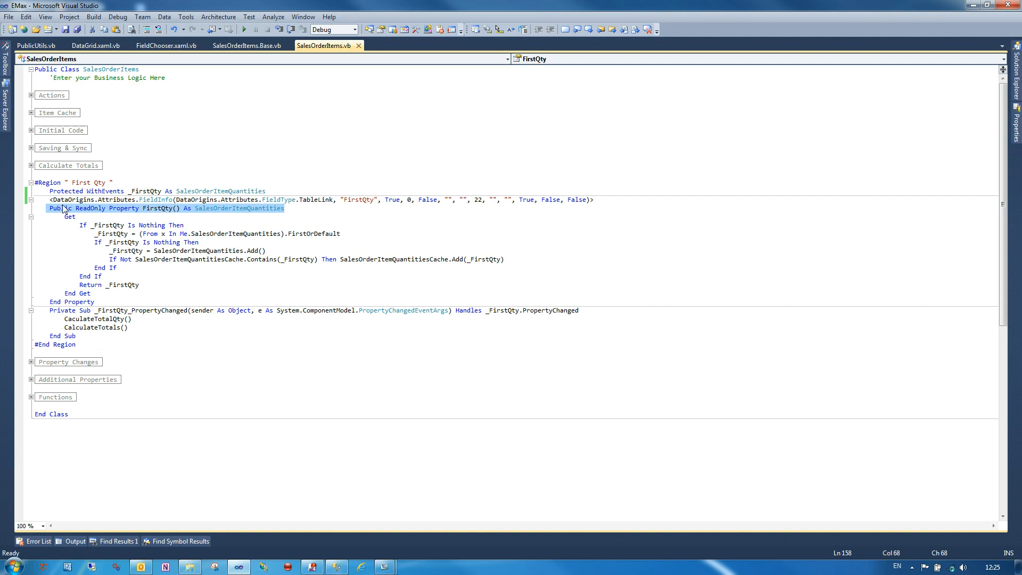
{"action": "left_click_drag", "start_coordinate": [50, 199], "coordinate": [174, 201]}
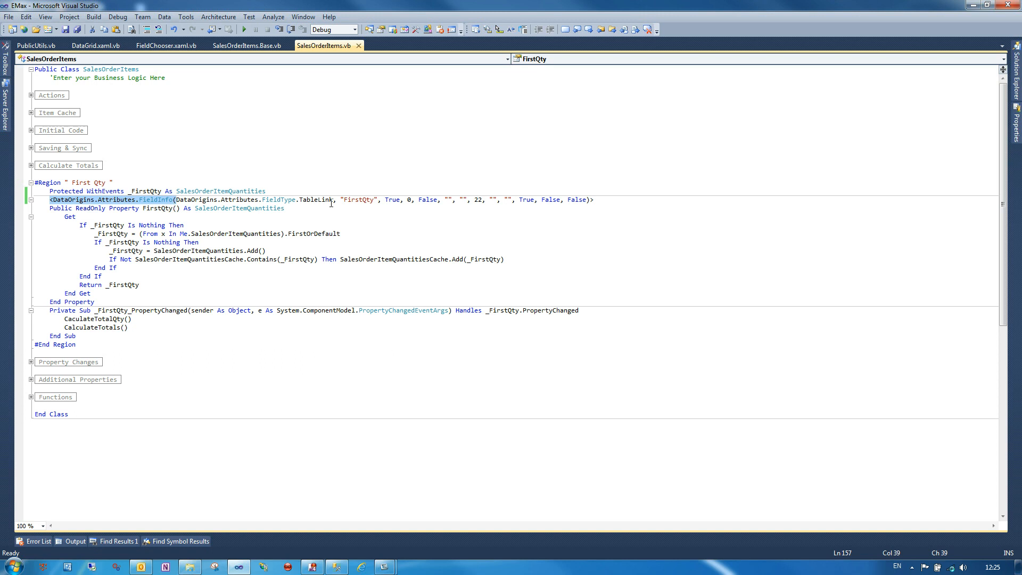
{"action": "mouse_move", "coordinate": [324, 201]}
- Return to the EMax sales order and add the Length and Height fields of FirstQty as columns in the items grid
{"action": "mouse_move", "coordinate": [383, 567]}
{"action": "left_click", "coordinate": [418, 535]}
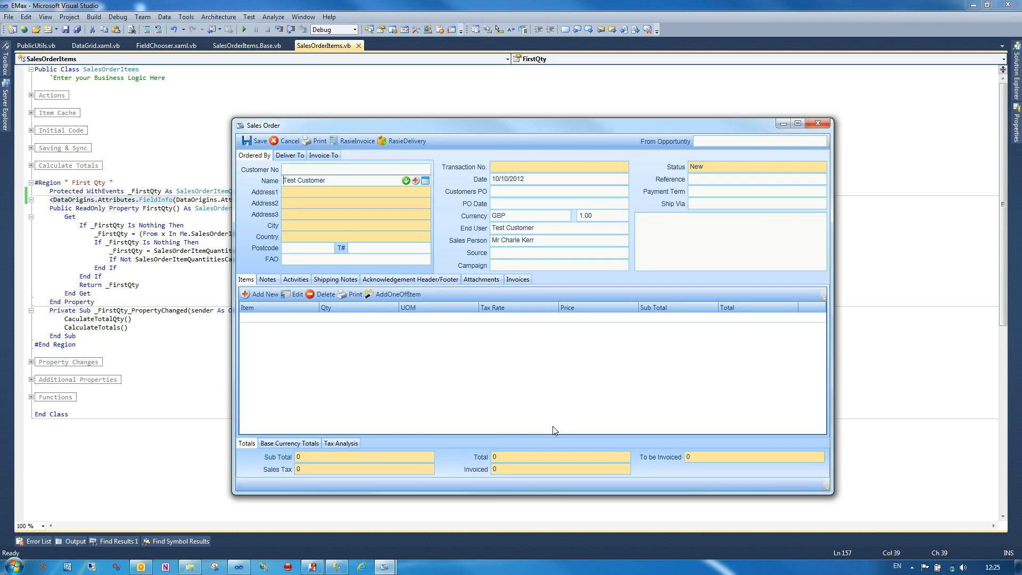
{"action": "right_click", "coordinate": [358, 308]}
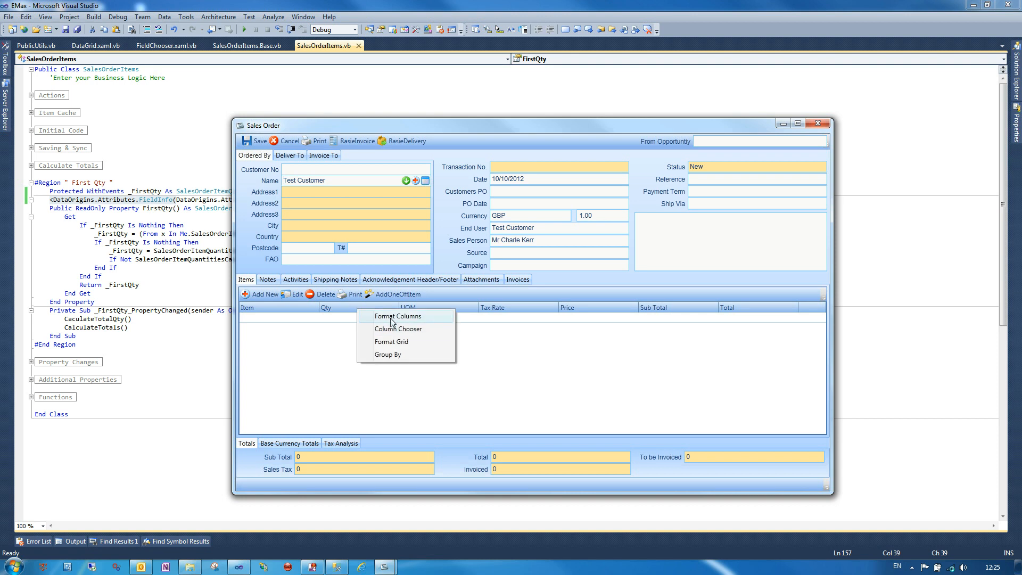
{"action": "left_click", "coordinate": [392, 328]}
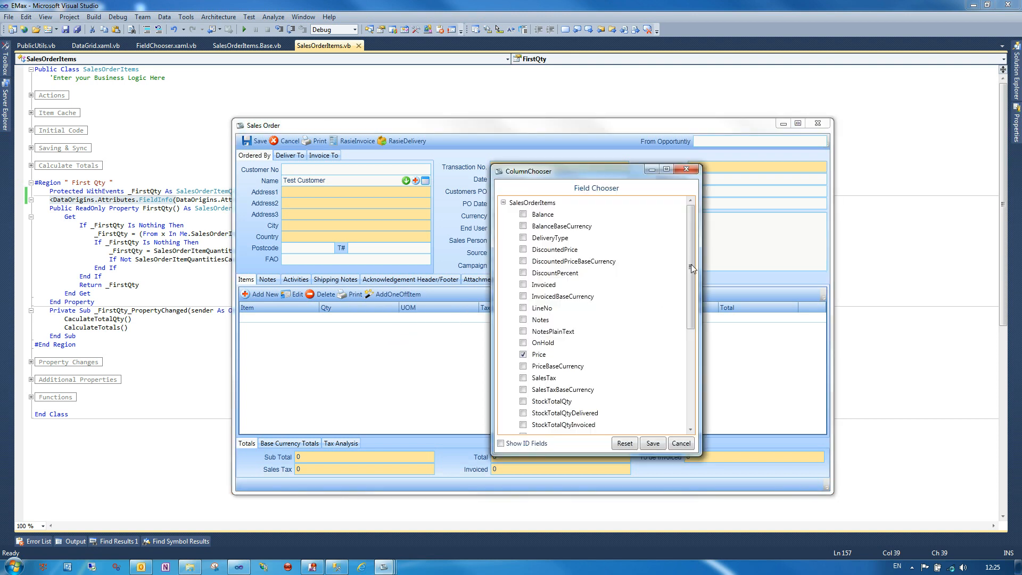
{"action": "left_click_drag", "start_coordinate": [690, 266], "coordinate": [694, 358]}
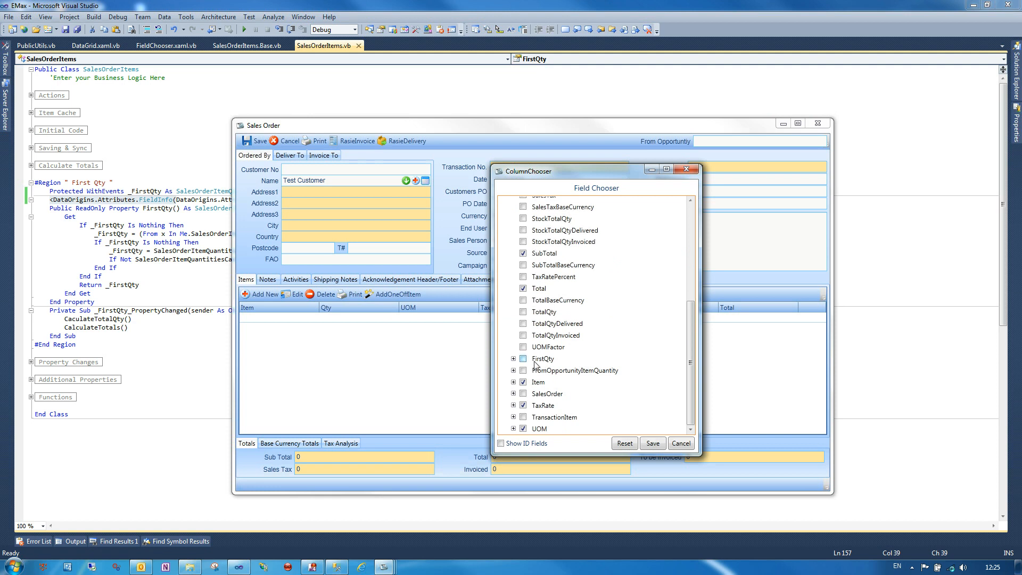
{"action": "left_click_drag", "start_coordinate": [582, 167], "coordinate": [697, 160]}
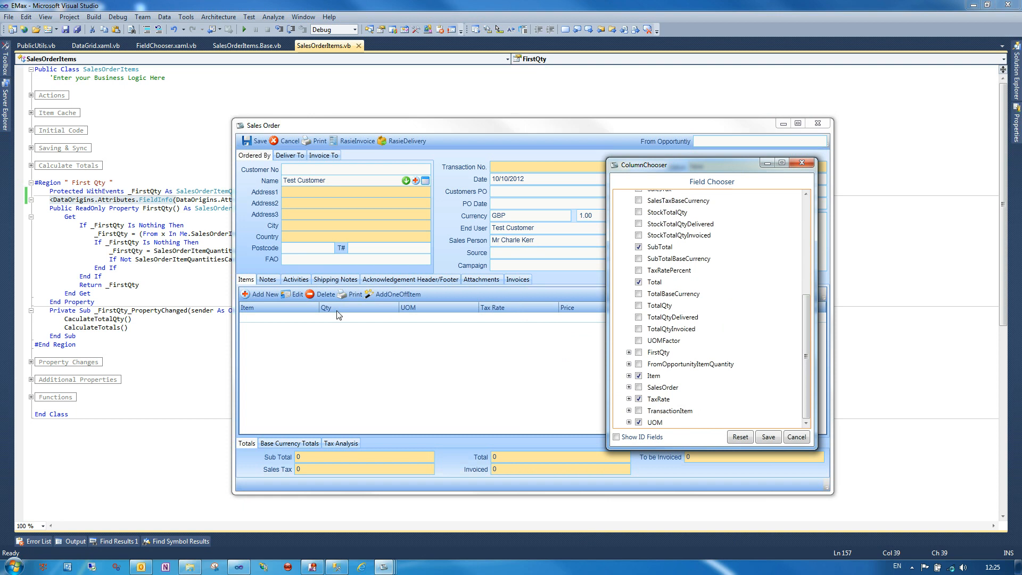
{"action": "left_click", "coordinate": [634, 352]}
{"action": "left_click_drag", "start_coordinate": [805, 304], "coordinate": [804, 354]}
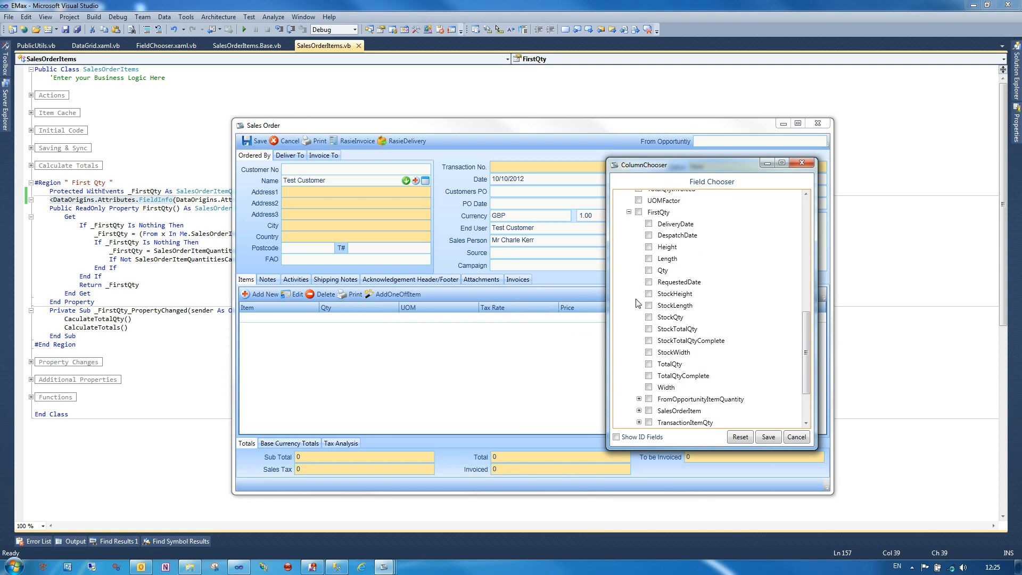
{"action": "left_click", "coordinate": [648, 259]}
{"action": "left_click", "coordinate": [649, 247]}
{"action": "left_click", "coordinate": [767, 438]}
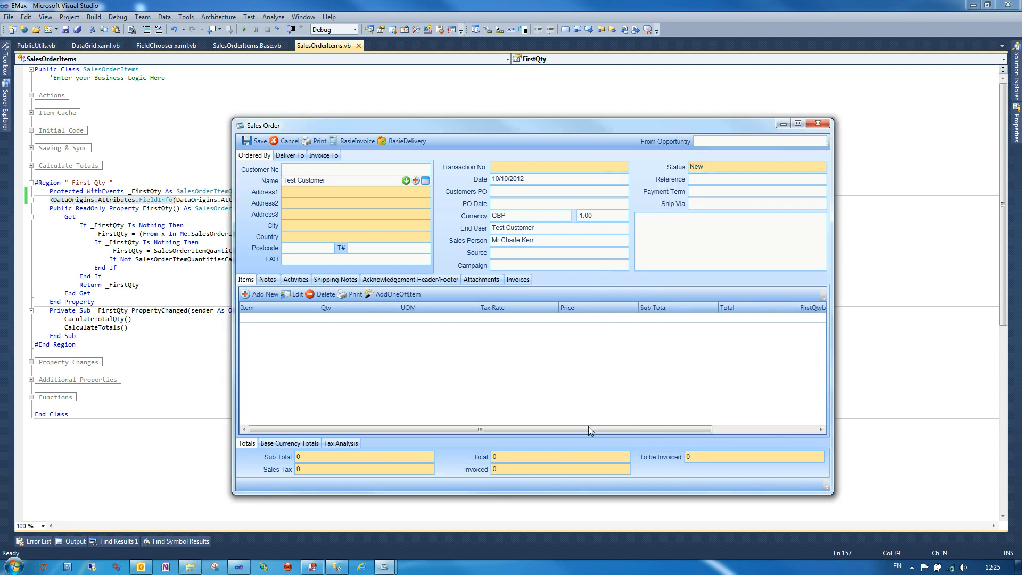
- Shorten the caption of the FirstQty.Length column to Length in the items grid's column format
{"action": "left_click_drag", "start_coordinate": [586, 429], "coordinate": [723, 433]}
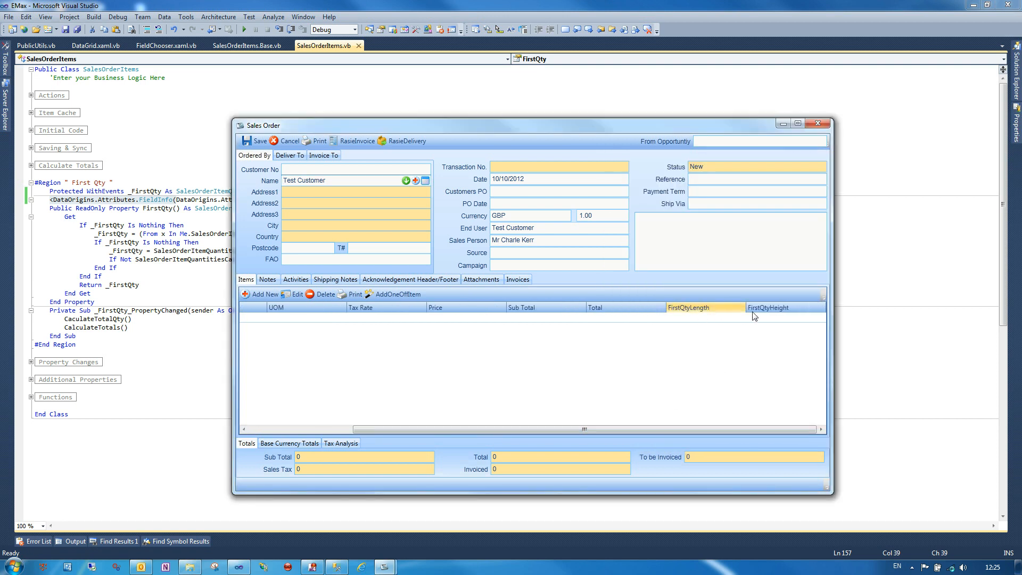
{"action": "right_click", "coordinate": [699, 311]}
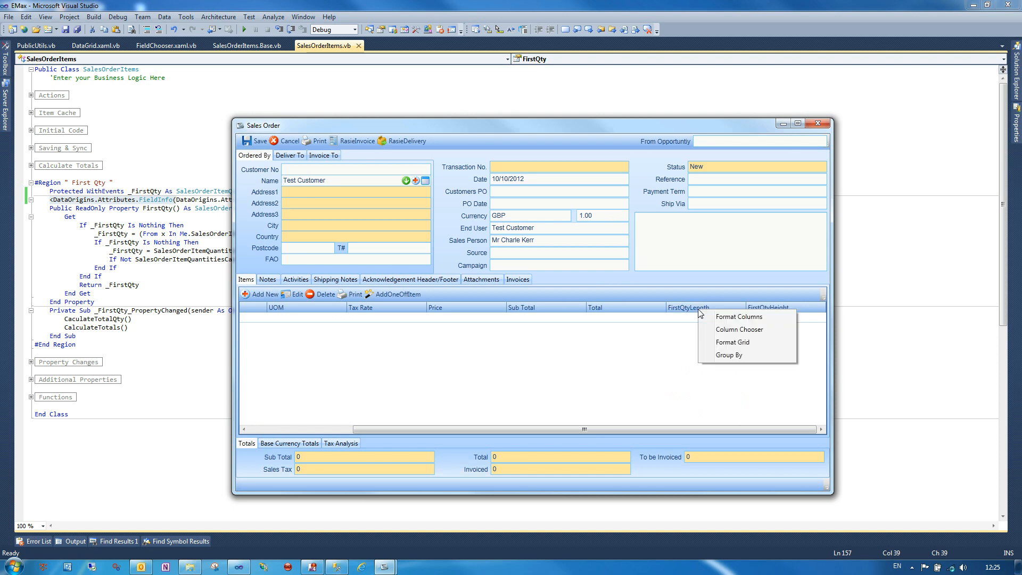
{"action": "left_click", "coordinate": [726, 317]}
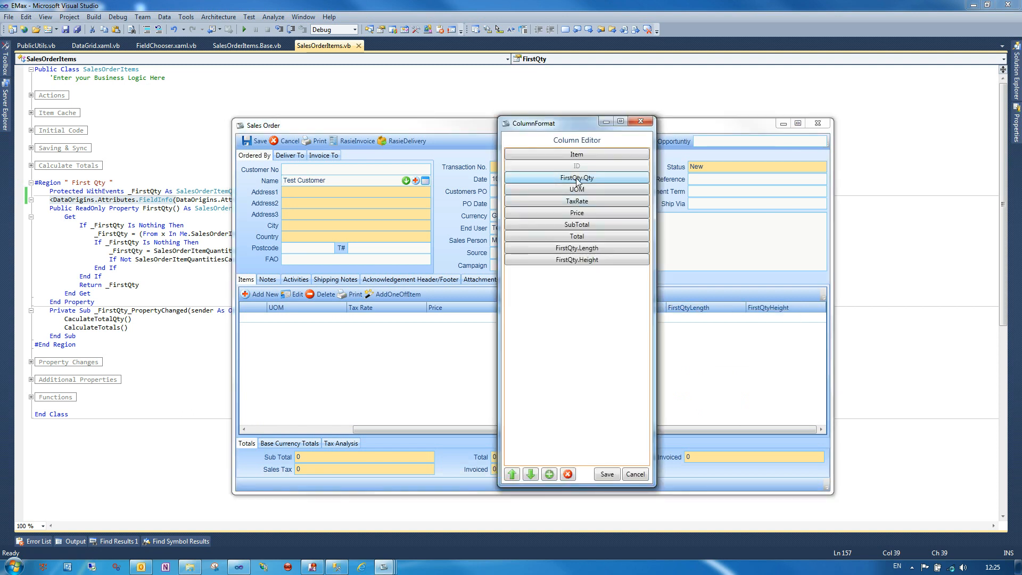
{"action": "left_click_drag", "start_coordinate": [576, 248], "coordinate": [576, 252]}
{"action": "double_click", "coordinate": [575, 249]}
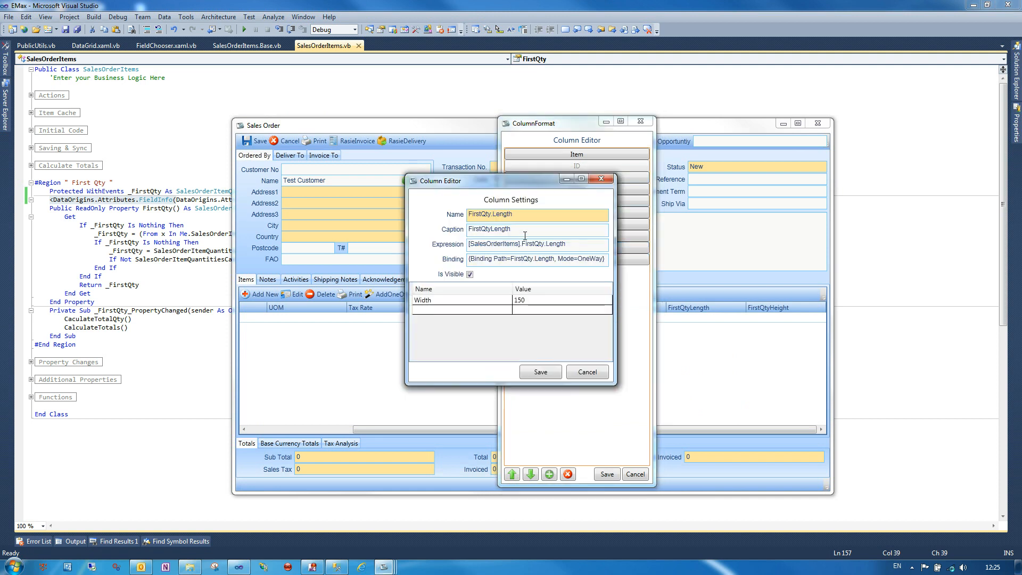
{"action": "double_click", "coordinate": [485, 230]}
{"action": "left_click", "coordinate": [491, 229]}
{"action": "key", "text": "shift+Home"}
{"action": "key", "text": "BackSpace"}
{"action": "left_click", "coordinate": [546, 377]}
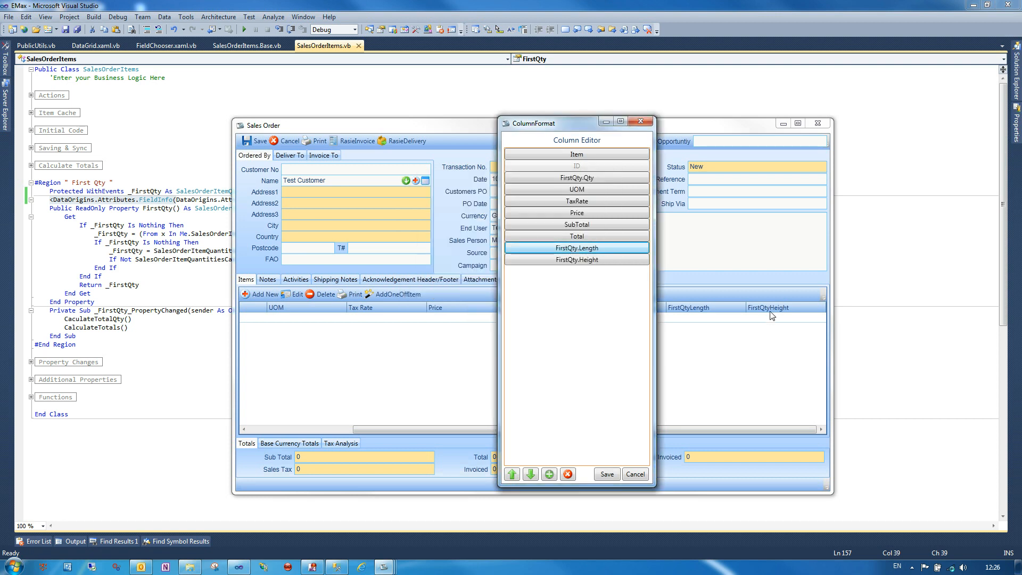
- Shorten the caption of the FirstQty.Height column to Height and save the column format
{"action": "double_click", "coordinate": [585, 259]}
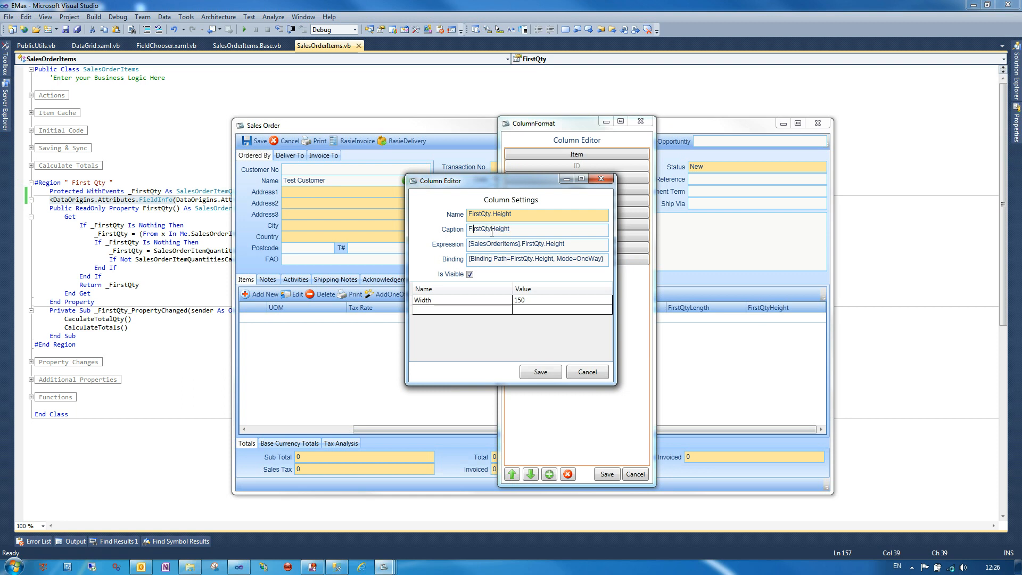
{"action": "left_click_drag", "start_coordinate": [469, 230], "coordinate": [490, 229]}
{"action": "key", "text": "BackSpace"}
{"action": "left_click", "coordinate": [545, 374]}
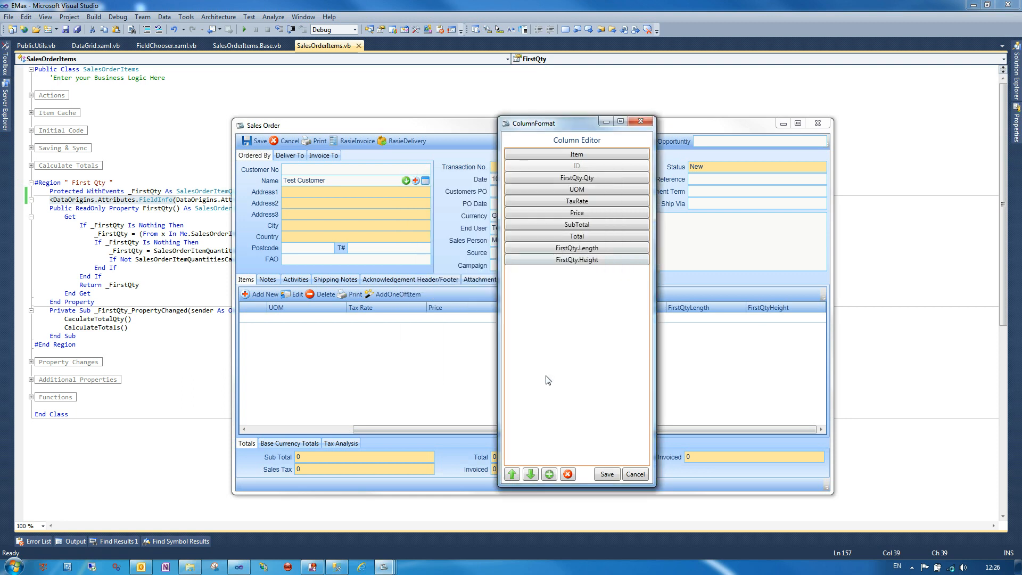
{"action": "left_click", "coordinate": [608, 473]}
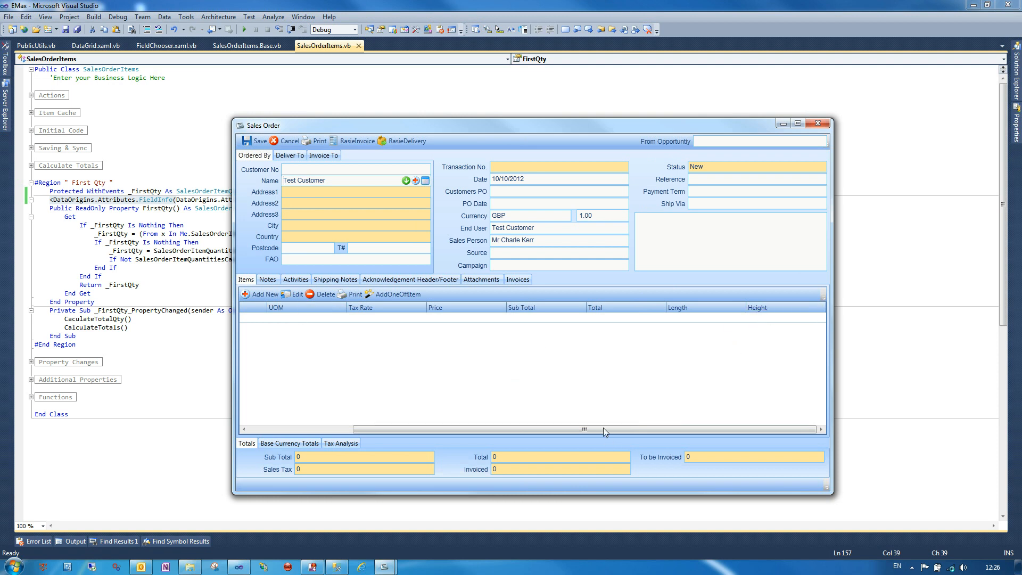
- Enter Sales Item in the first row of the items grid and check its Length and Height columns
{"action": "left_click_drag", "start_coordinate": [604, 428], "coordinate": [485, 425]}
{"action": "left_click", "coordinate": [286, 315]}
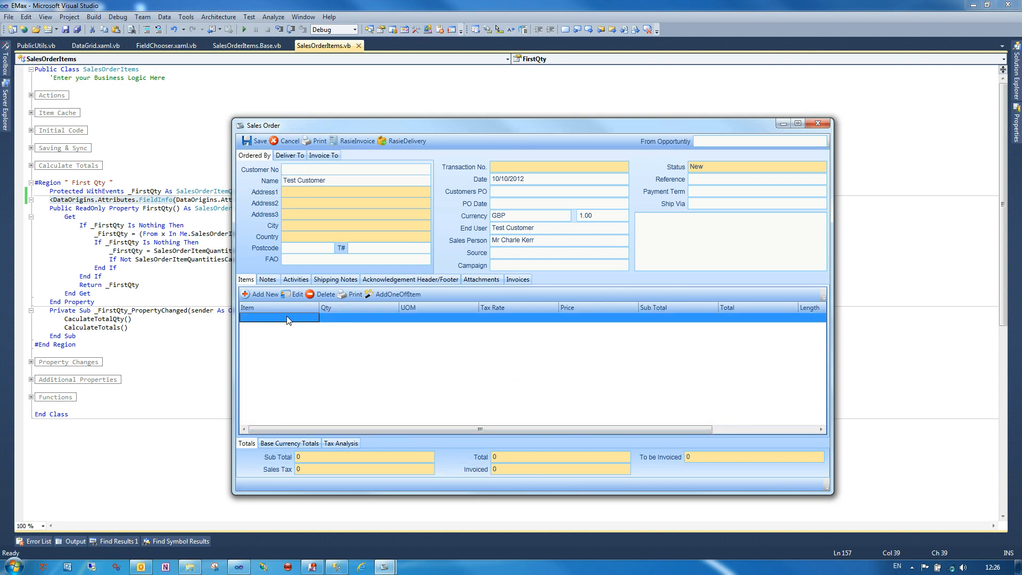
{"action": "type", "text": "sales"}
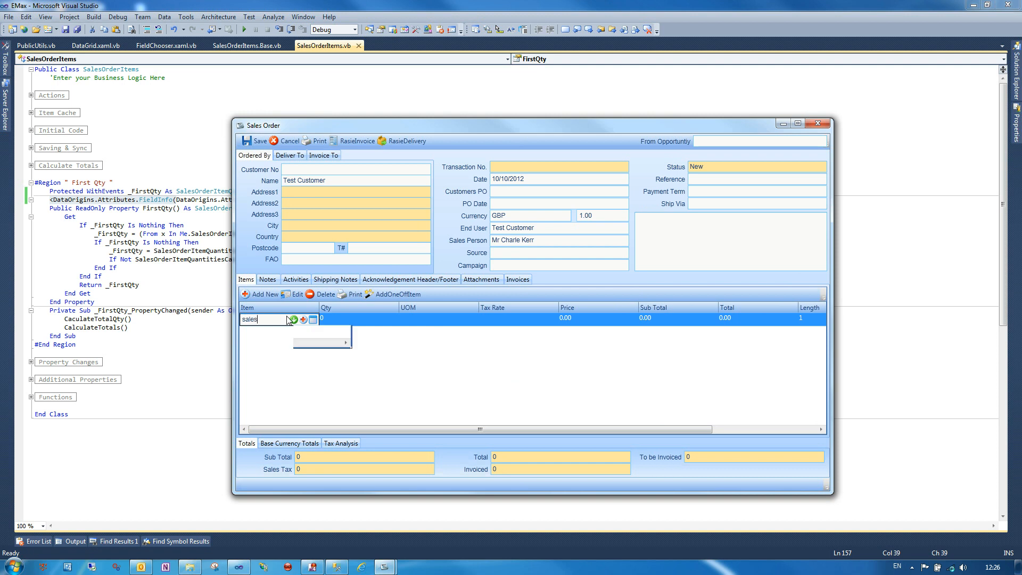
{"action": "key", "text": "Return"}
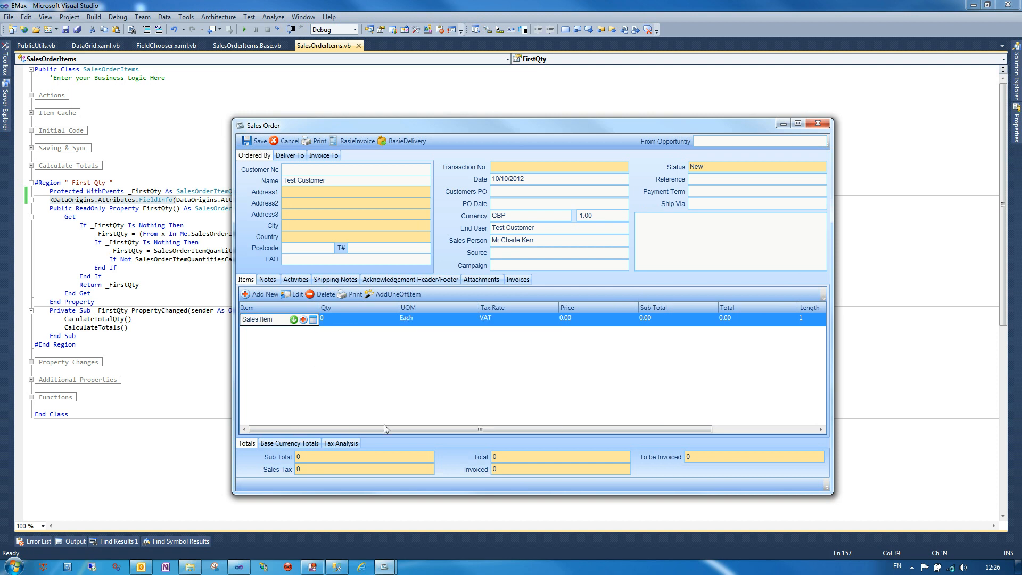
{"action": "left_click_drag", "start_coordinate": [388, 429], "coordinate": [579, 428]}
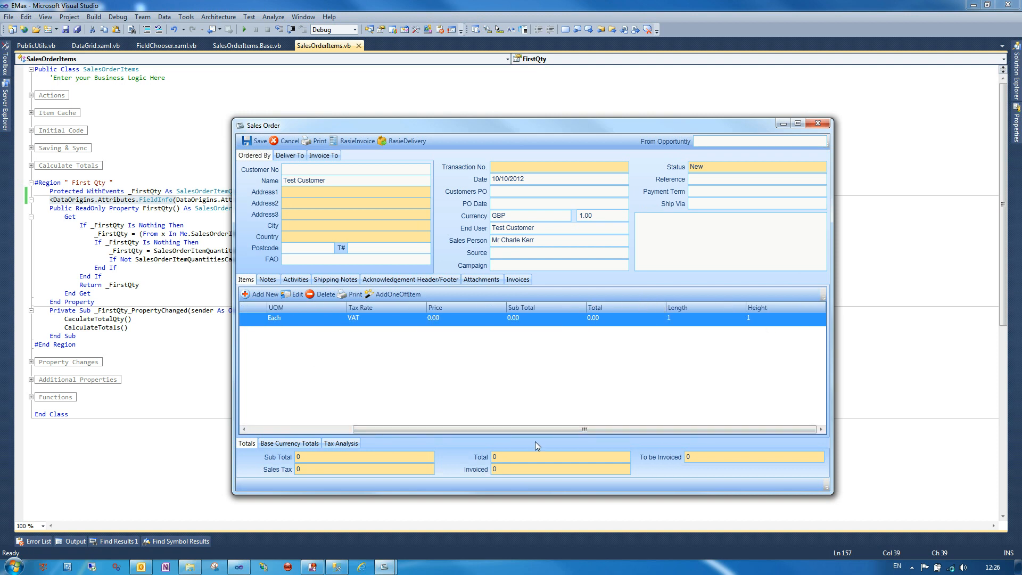
{"action": "left_click_drag", "start_coordinate": [475, 430], "coordinate": [360, 430]}
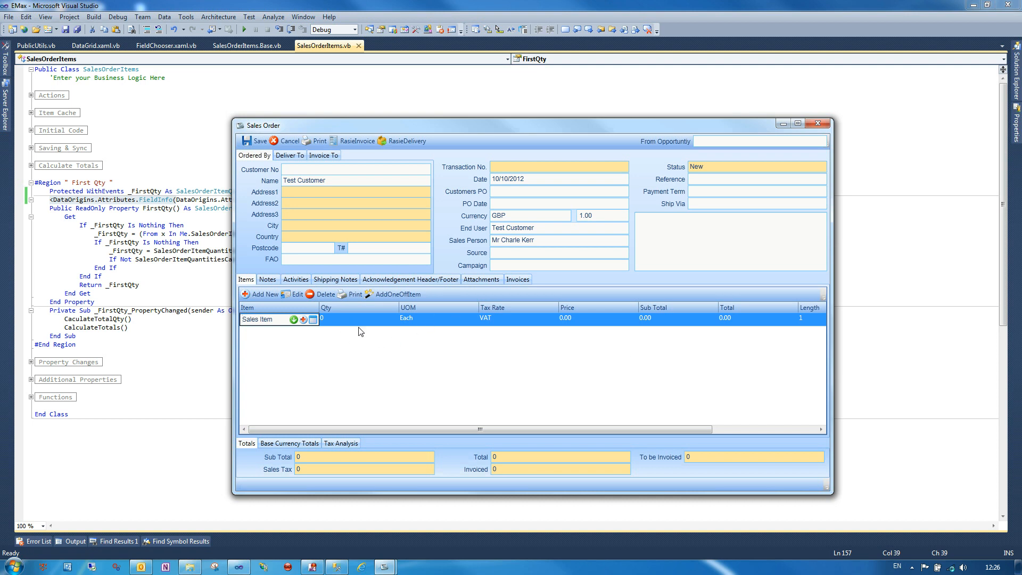
- Review the FirstQty property code in Visual Studio again and return to the EMax sales order
{"action": "left_click", "coordinate": [103, 211]}
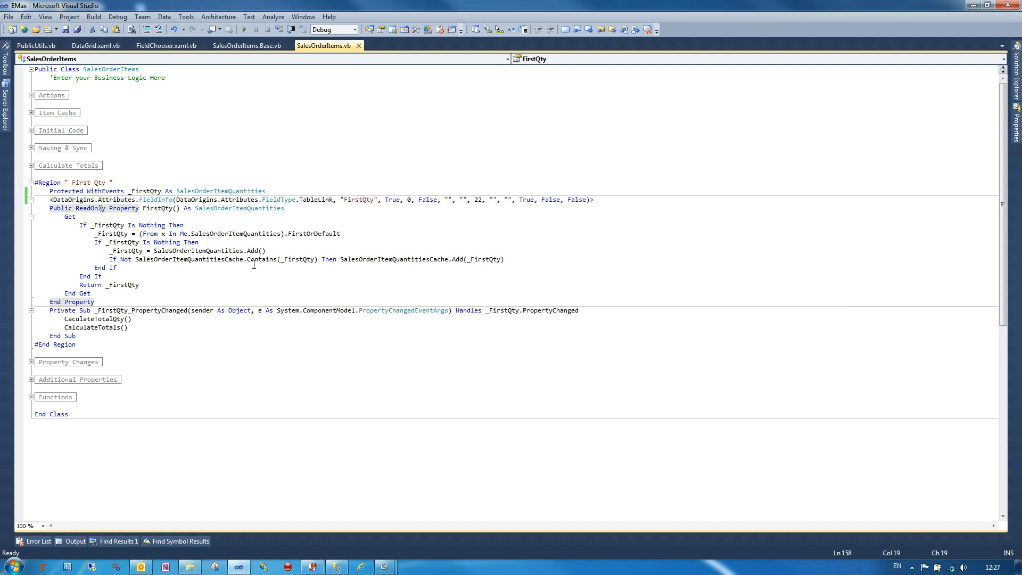
{"action": "mouse_move", "coordinate": [268, 261]}
{"action": "mouse_move", "coordinate": [385, 566]}
{"action": "left_click", "coordinate": [469, 505]}
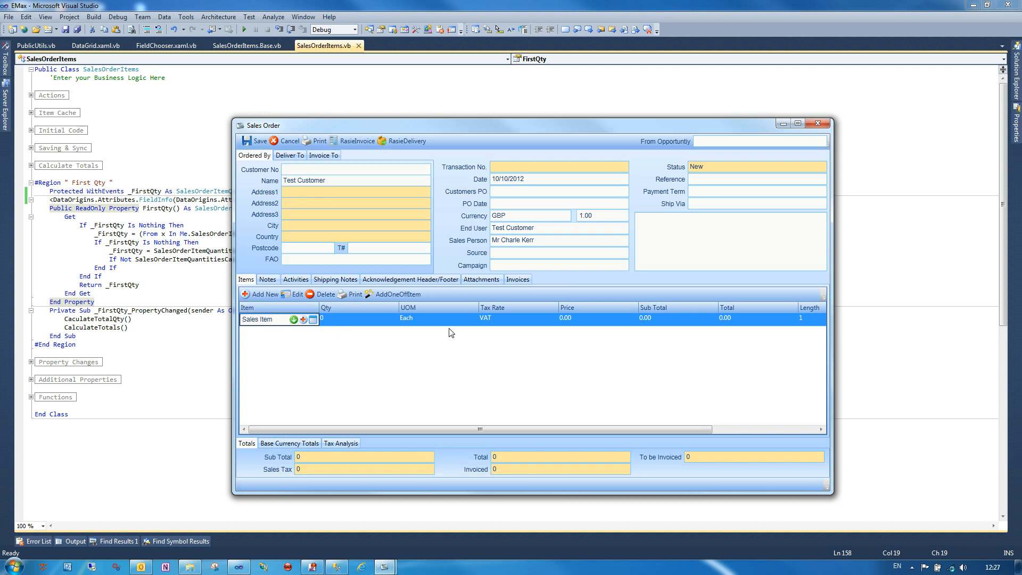
- Set the Sales Item row's quantity to 5 and price to 7, and save the sales order
{"action": "left_click", "coordinate": [360, 318]}
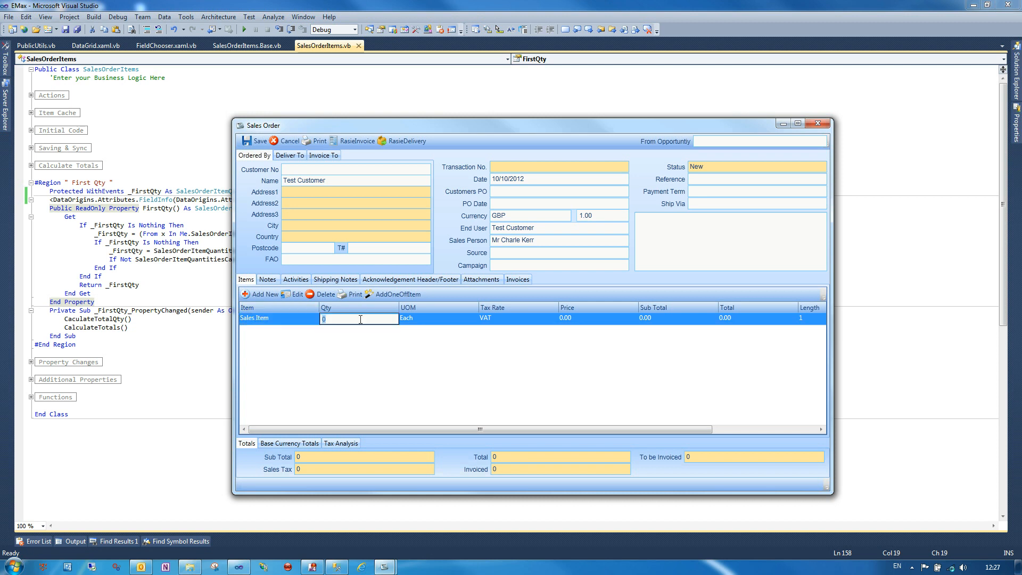
{"action": "left_click", "coordinate": [588, 319]}
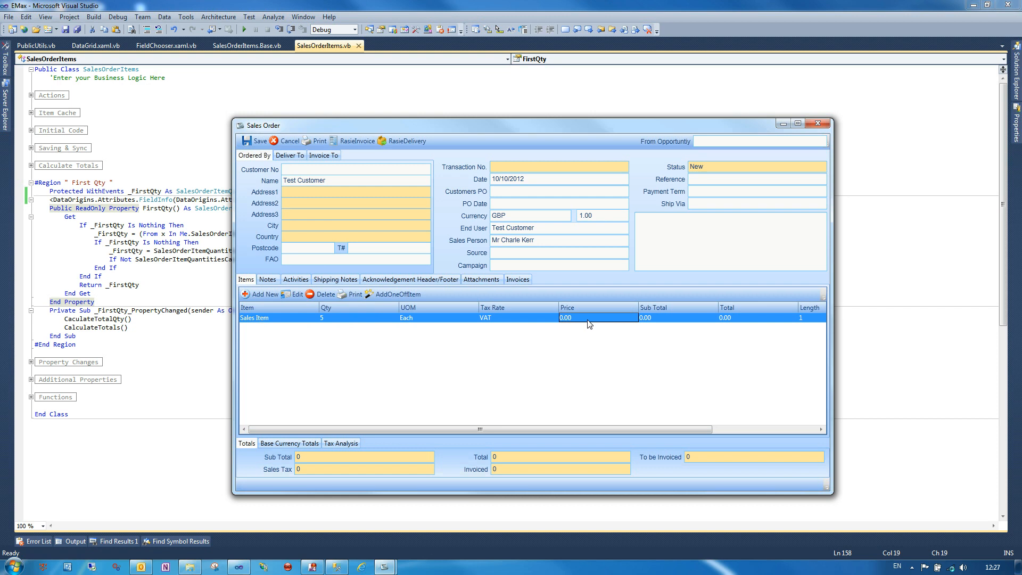
{"action": "type", "text": "7"}
{"action": "key", "text": "Return"}
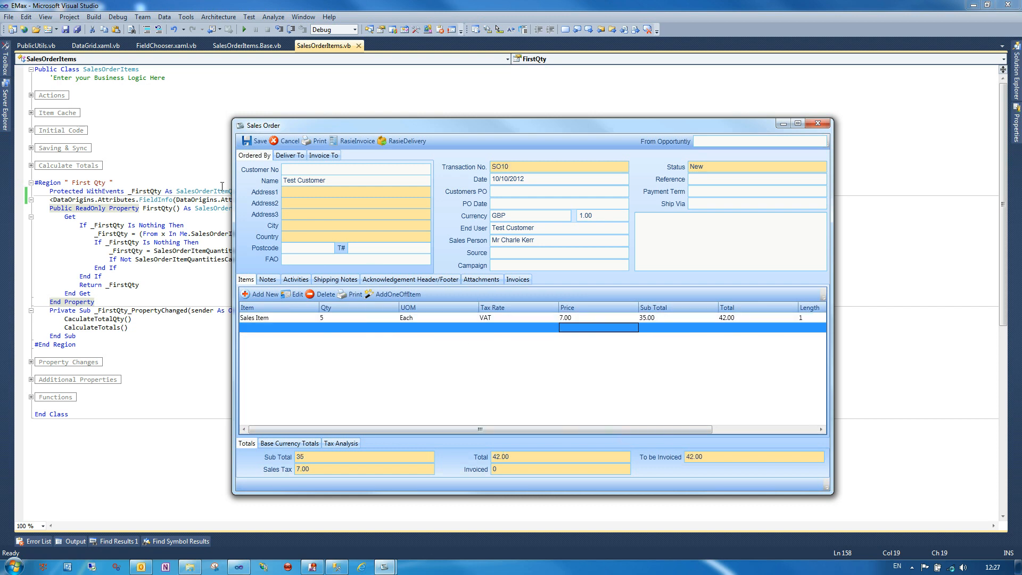
{"action": "left_click", "coordinate": [246, 140]}
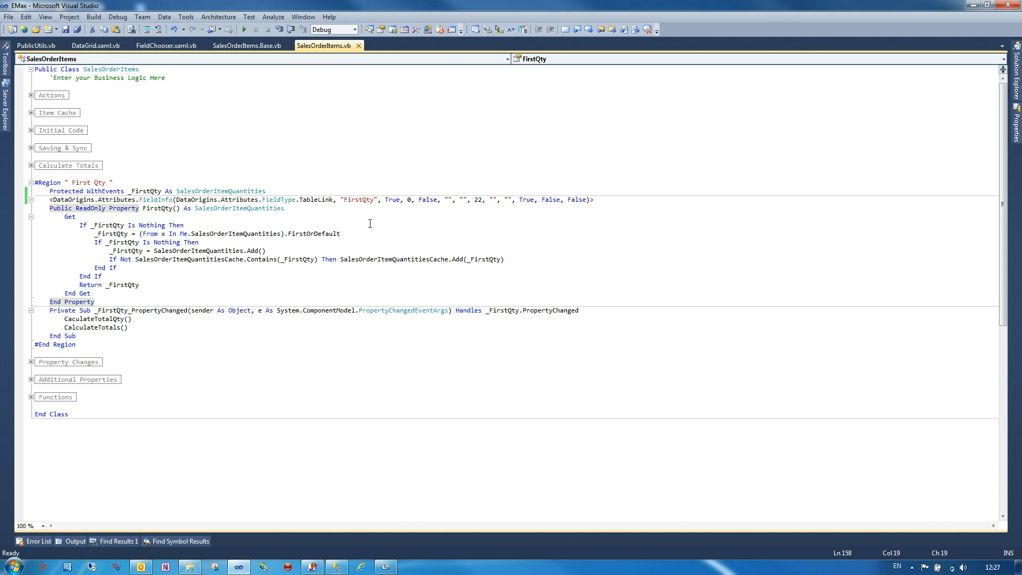
- Save all open code files in the Visual Studio project, including SalesOrderItems.vb
{"action": "left_click", "coordinate": [347, 232]}
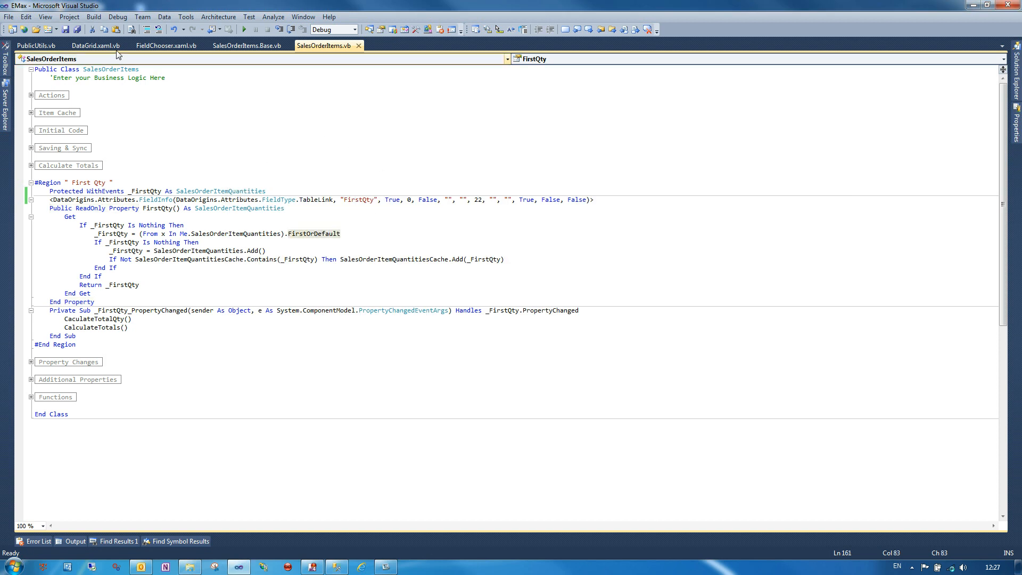
{"action": "left_click", "coordinate": [77, 29]}
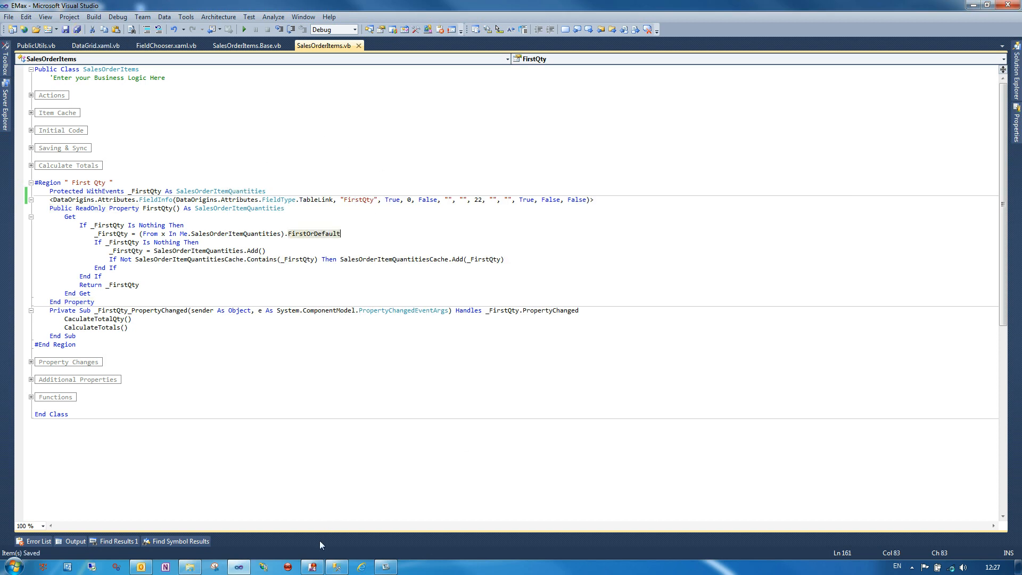
{"action": "left_click", "coordinate": [314, 568]}
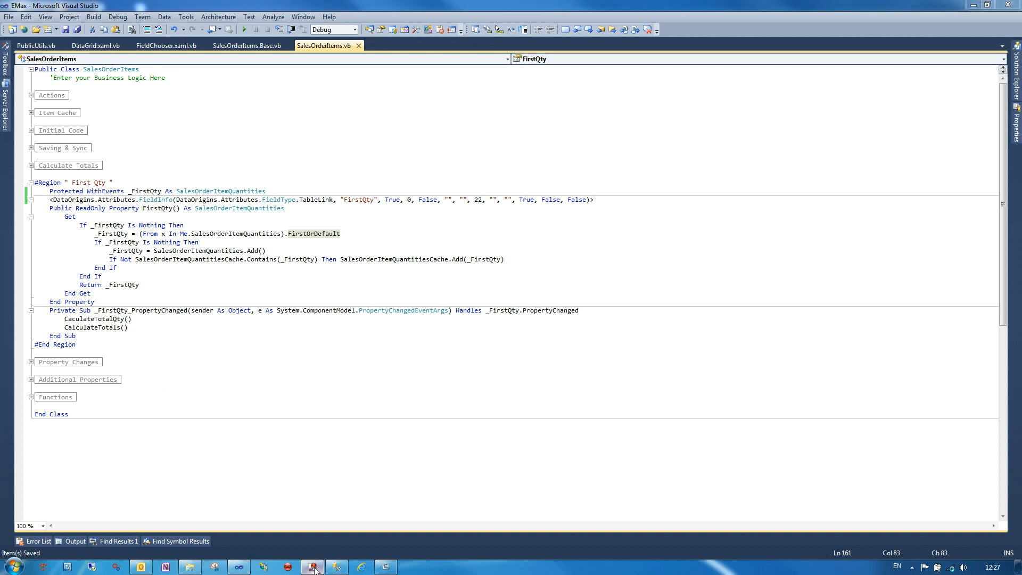
{"action": "left_click", "coordinate": [912, 566]}
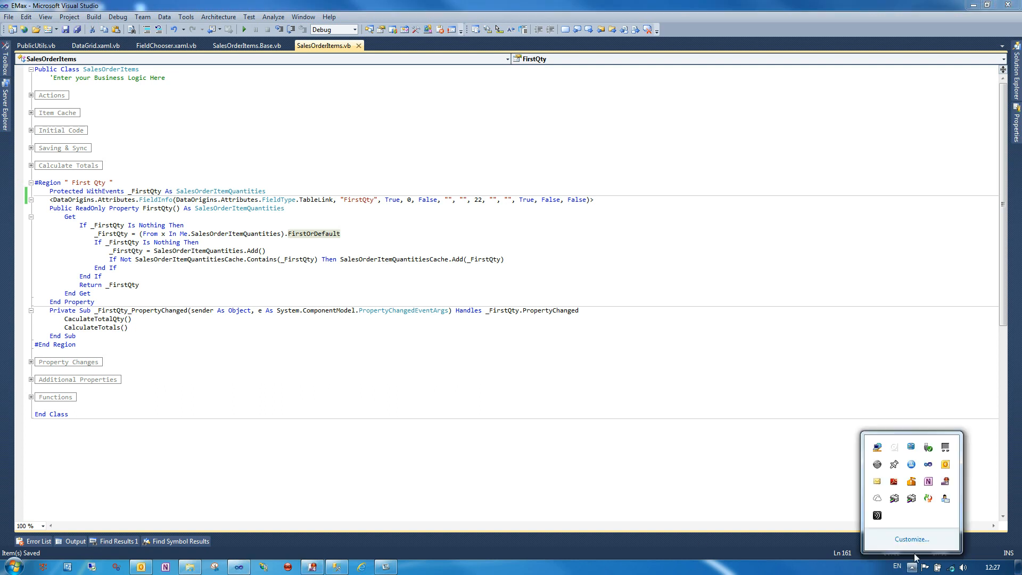